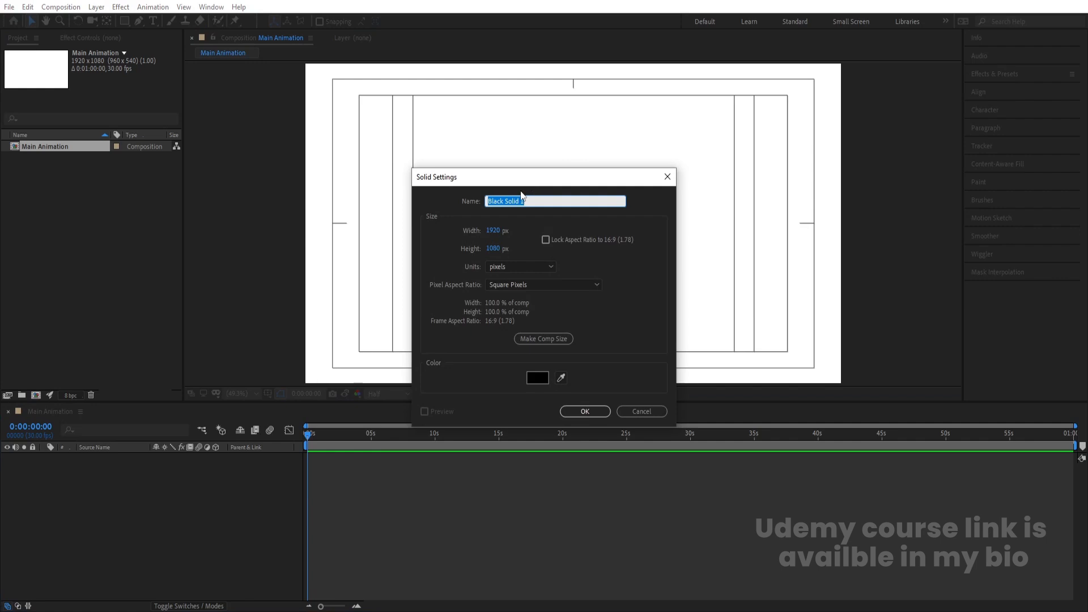
# Name the new solid Fractal and apply the Fractal Noise effect to it.
pyautogui.write('Fractal')
pyautogui.click(594, 412)
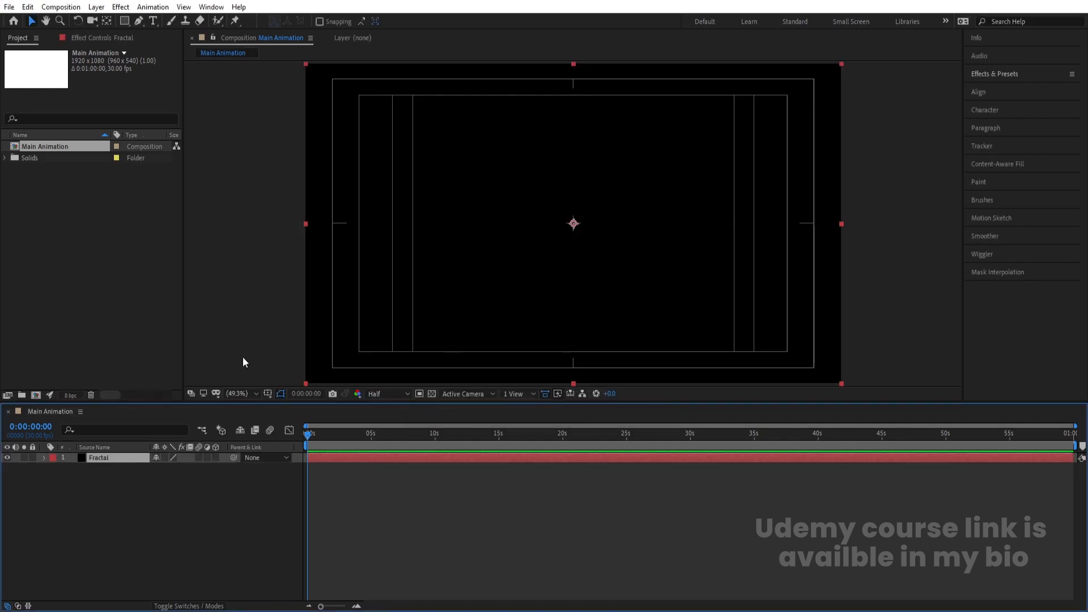
pyautogui.click(986, 74)
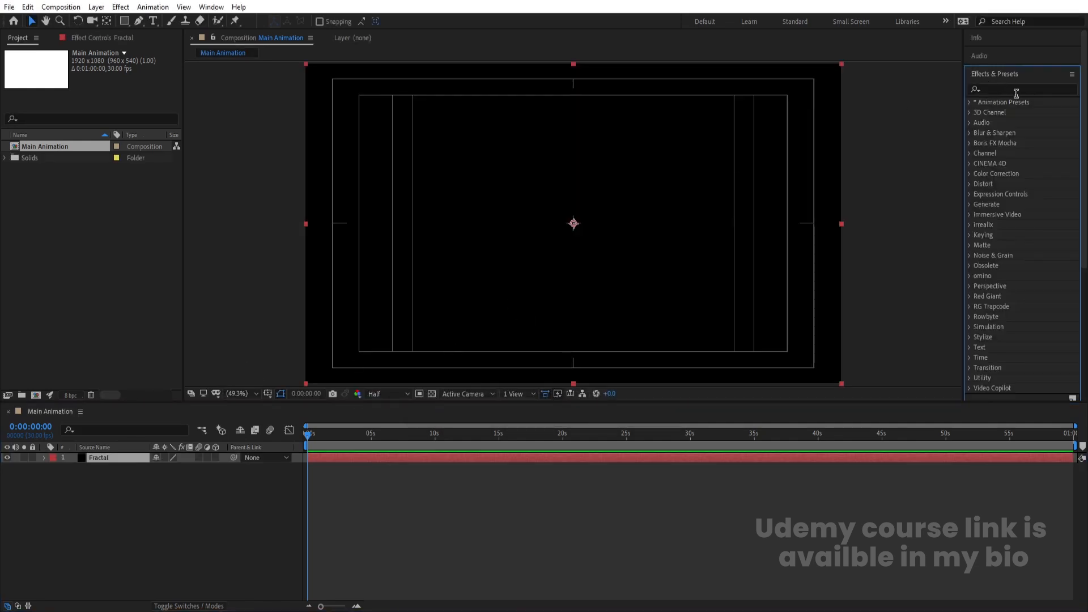
pyautogui.click(1012, 89)
pyautogui.write('fracta')
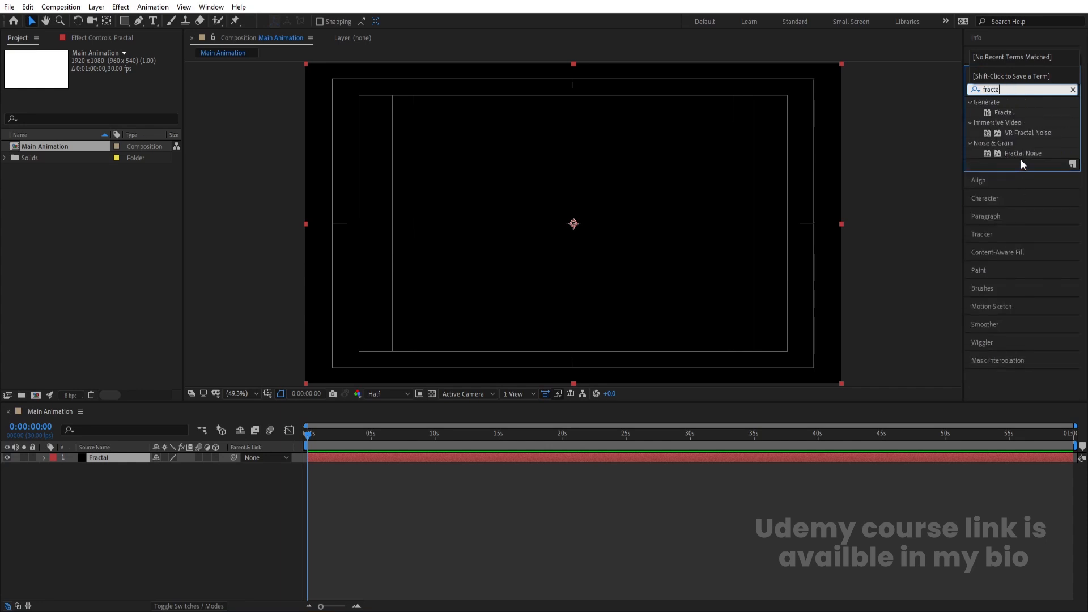
pyautogui.doubleClick(1019, 153)
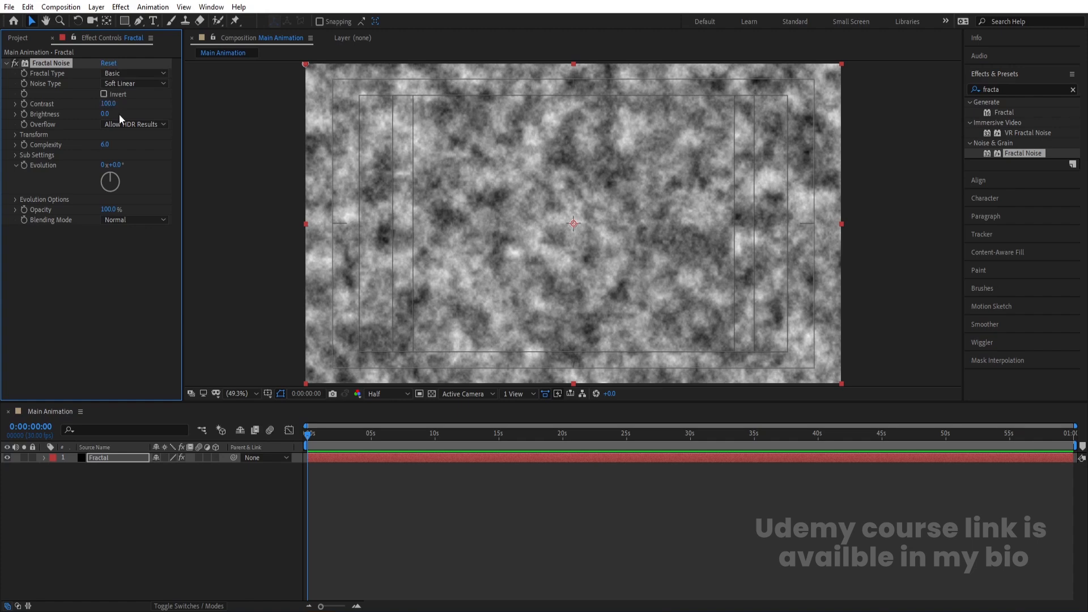
# Set the Fractal Noise contrast to about 227, brightness to about -8 and complexity to 3.
pyautogui.moveTo(107, 103); pyautogui.dragTo(170, 101)
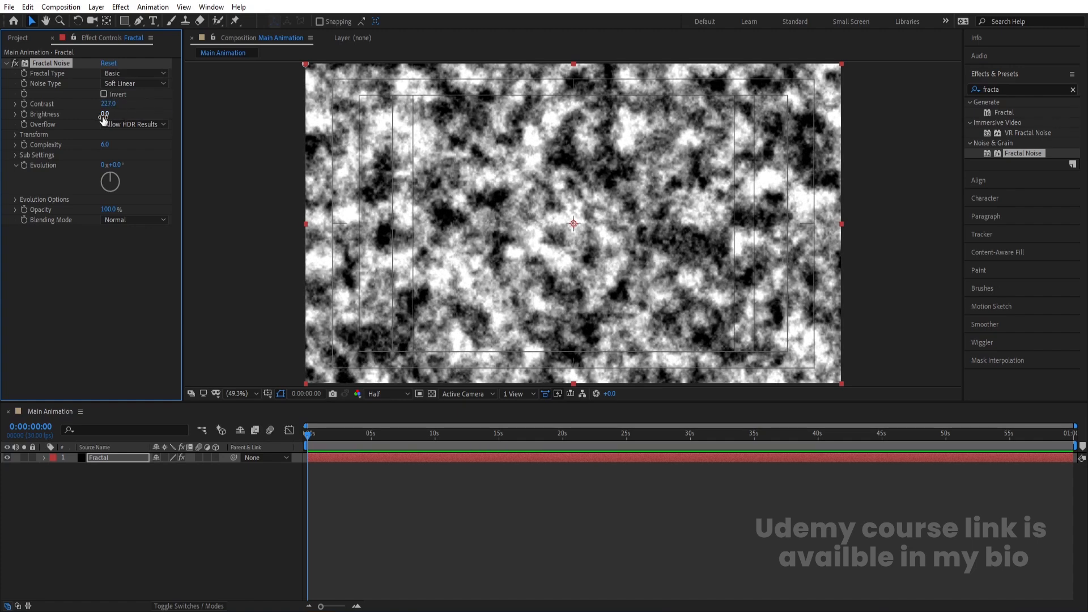
pyautogui.moveTo(100, 117); pyautogui.dragTo(97, 117)
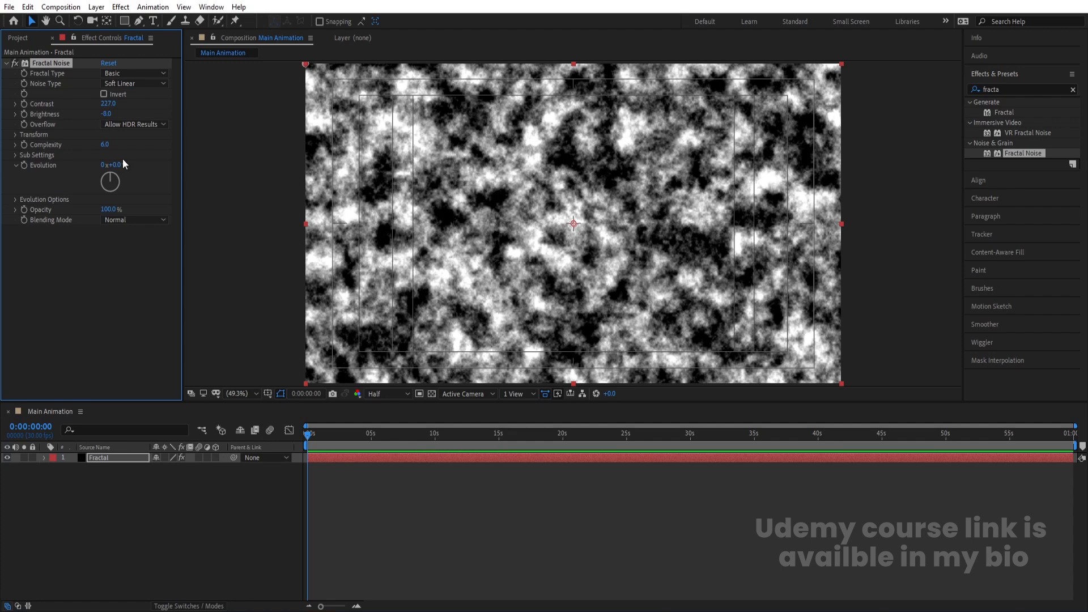
pyautogui.click(105, 146)
pyautogui.write('3')
pyautogui.press('Return')
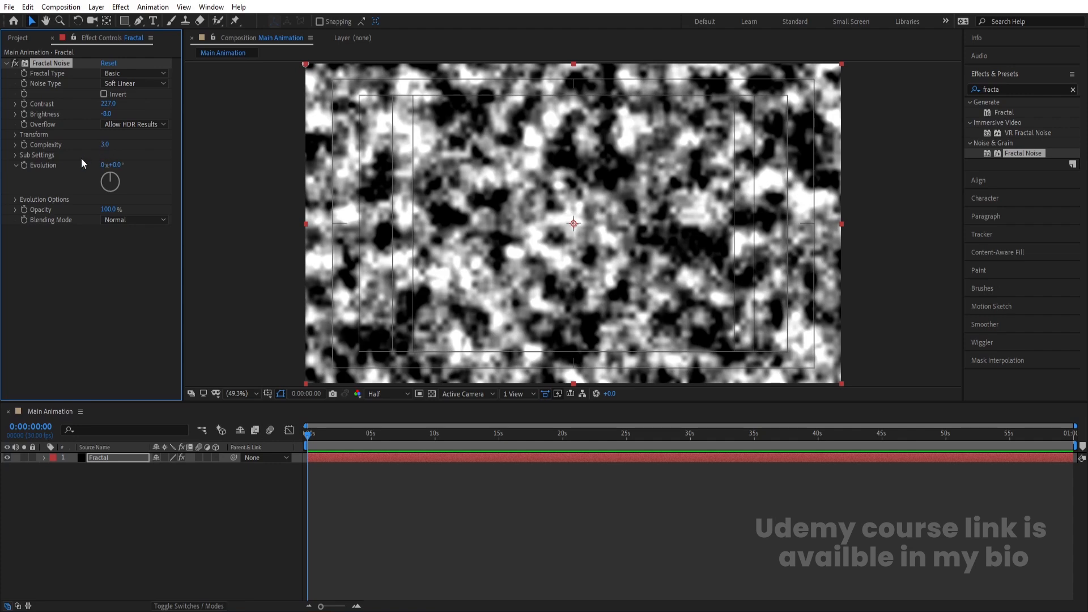
# Disable uniform scaling for the noise and set its scale width to about 42 and scale height to about 3753.
pyautogui.click(15, 135)
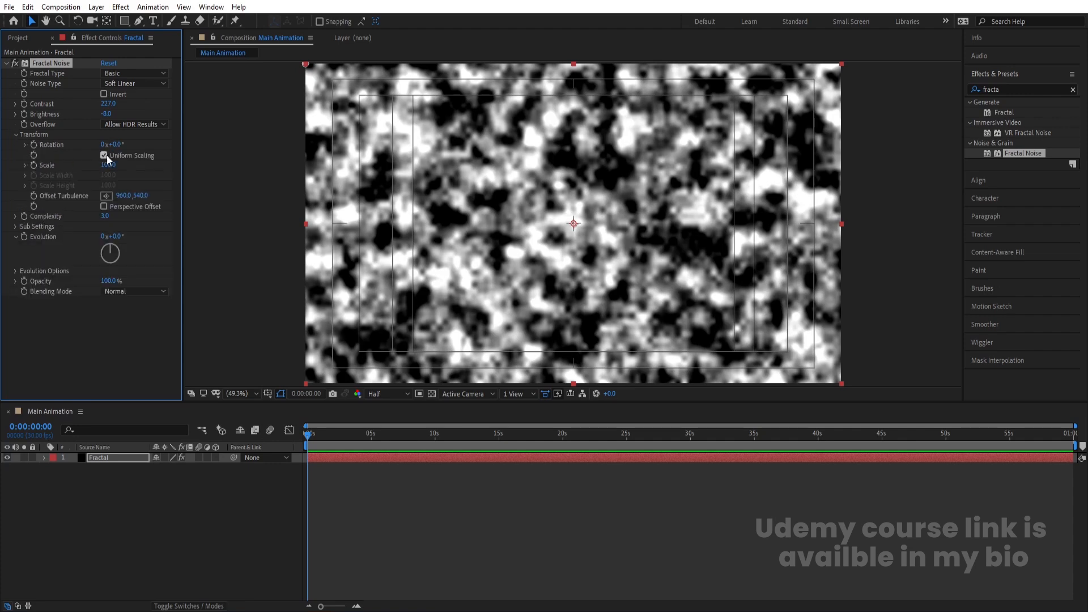
pyautogui.click(25, 165)
pyautogui.moveTo(107, 165)
pyautogui.mouseDown()
pyautogui.moveTo(76, 165)
pyautogui.moveTo(116, 165)
pyautogui.mouseUp()
pyautogui.press('Num_Lock')
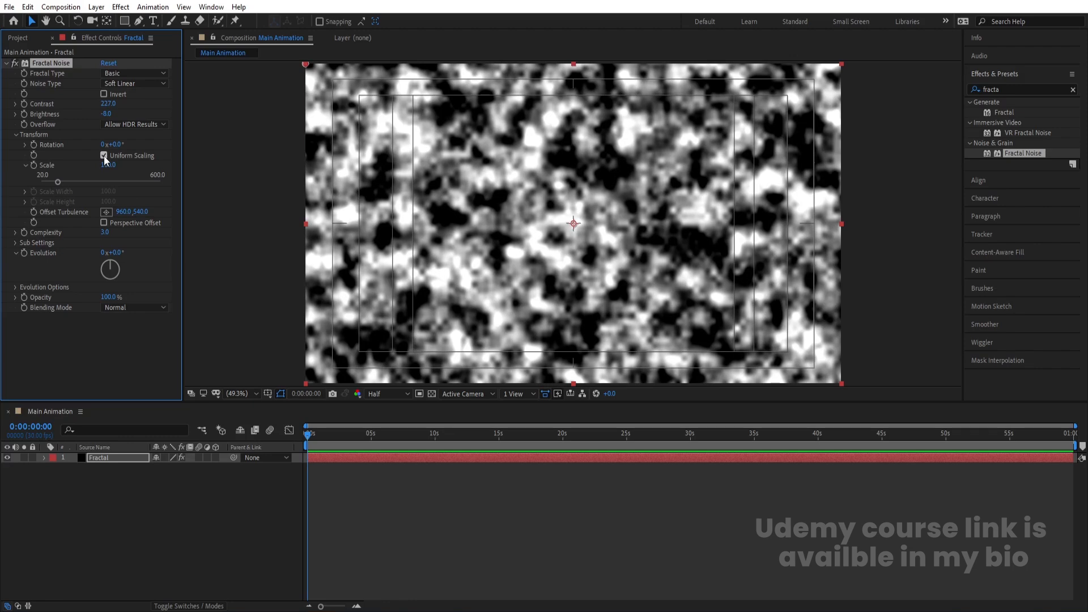
pyautogui.click(103, 155)
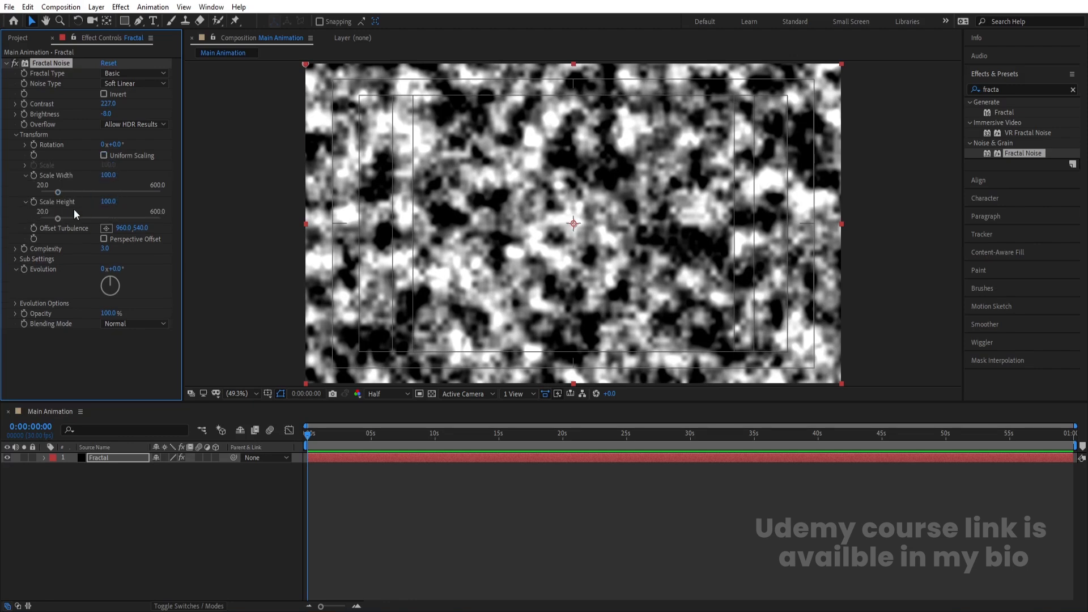
pyautogui.click(59, 195)
pyautogui.moveTo(59, 196)
pyautogui.mouseDown()
pyautogui.moveTo(73, 197)
pyautogui.moveTo(53, 193)
pyautogui.moveTo(68, 218)
pyautogui.moveTo(173, 217)
pyautogui.mouseUp()
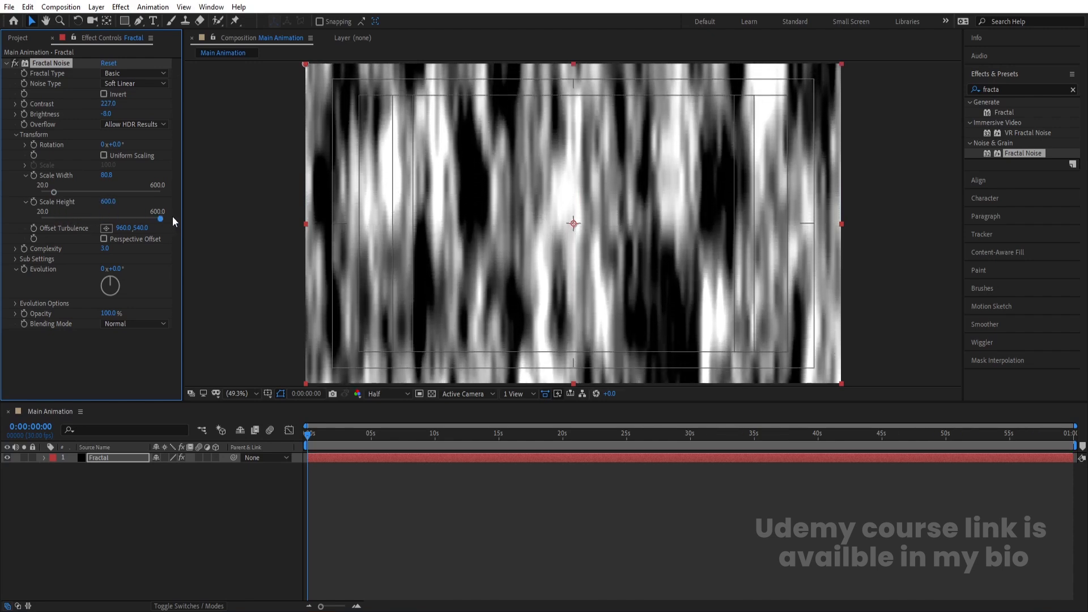
pyautogui.moveTo(109, 201)
pyautogui.mouseDown()
pyautogui.moveTo(652, 183)
pyautogui.moveTo(183, 213)
pyautogui.mouseUp()
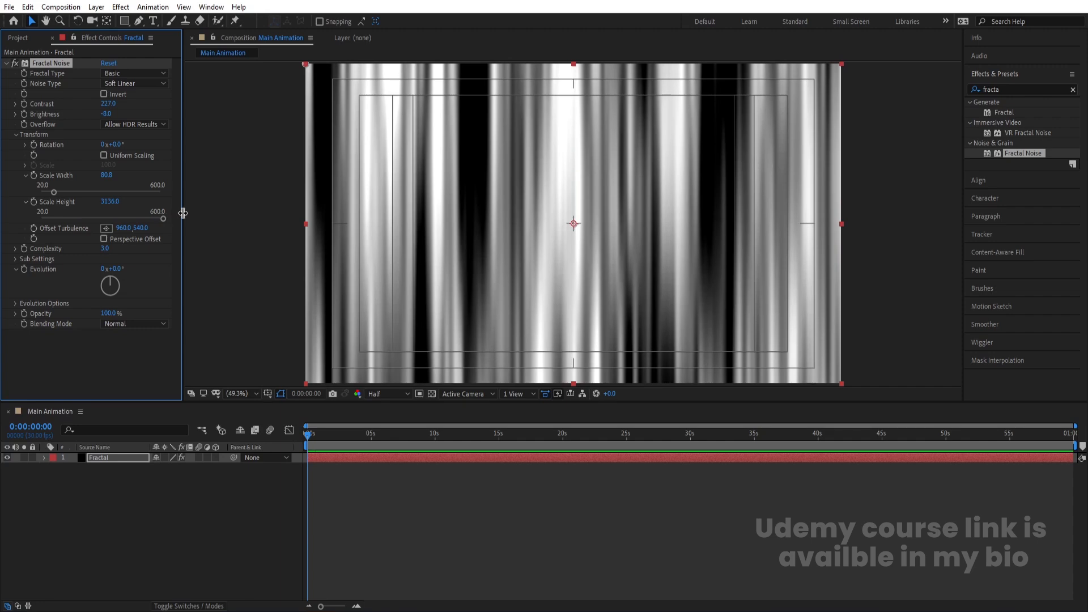
pyautogui.moveTo(111, 202); pyautogui.dragTo(447, 196)
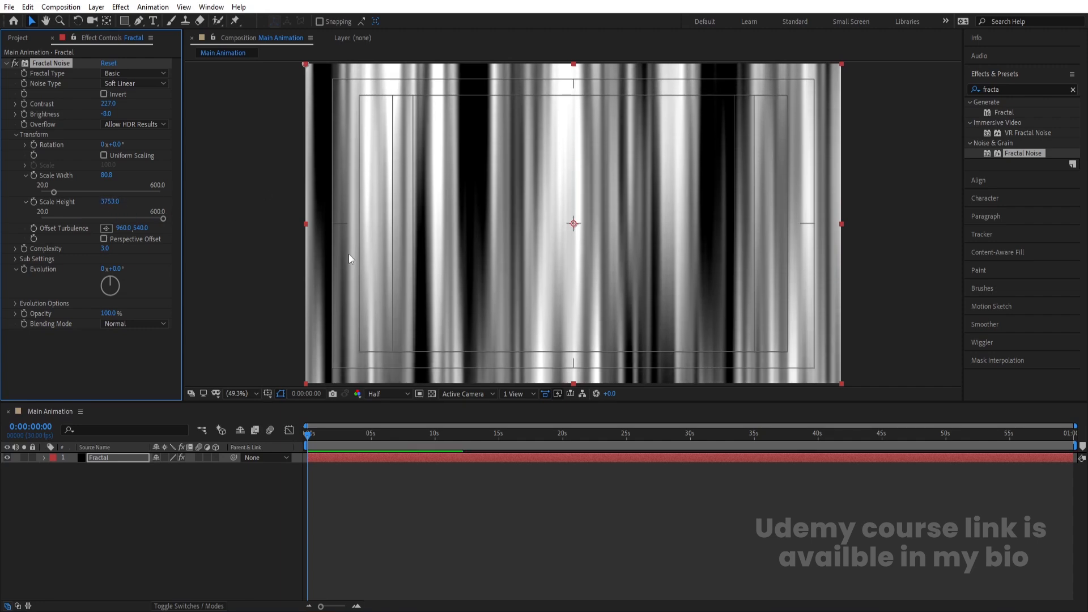
pyautogui.moveTo(53, 191); pyautogui.dragTo(47, 194)
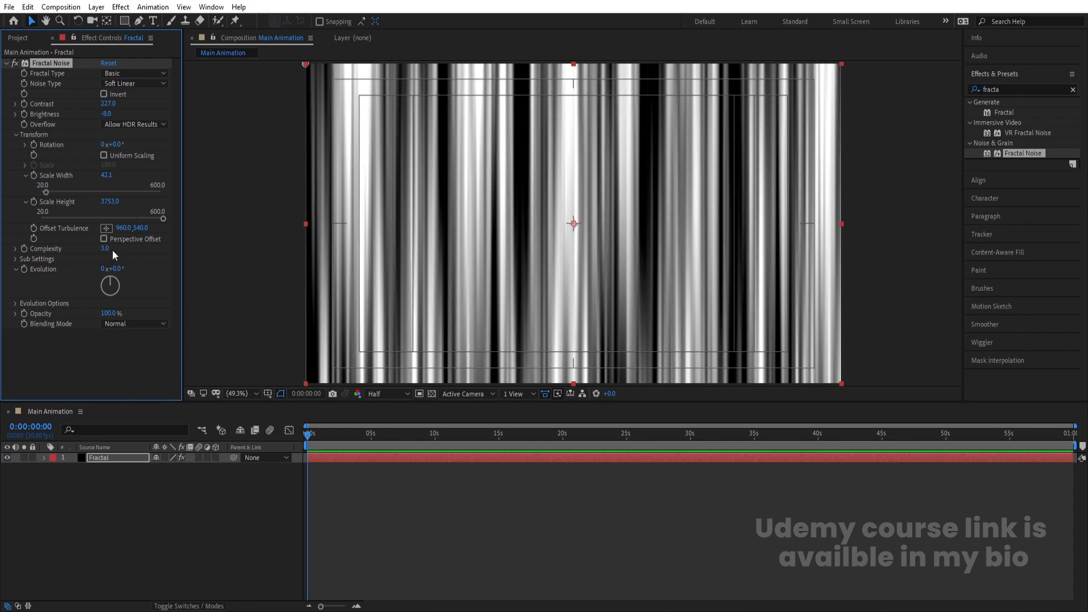
# Keyframe the noise's Offset Turbulence at the first frame and shift it to about -476.6, 540 at 0:00:19:29, previewing the motion.
pyautogui.click(34, 229)
pyautogui.press('u')
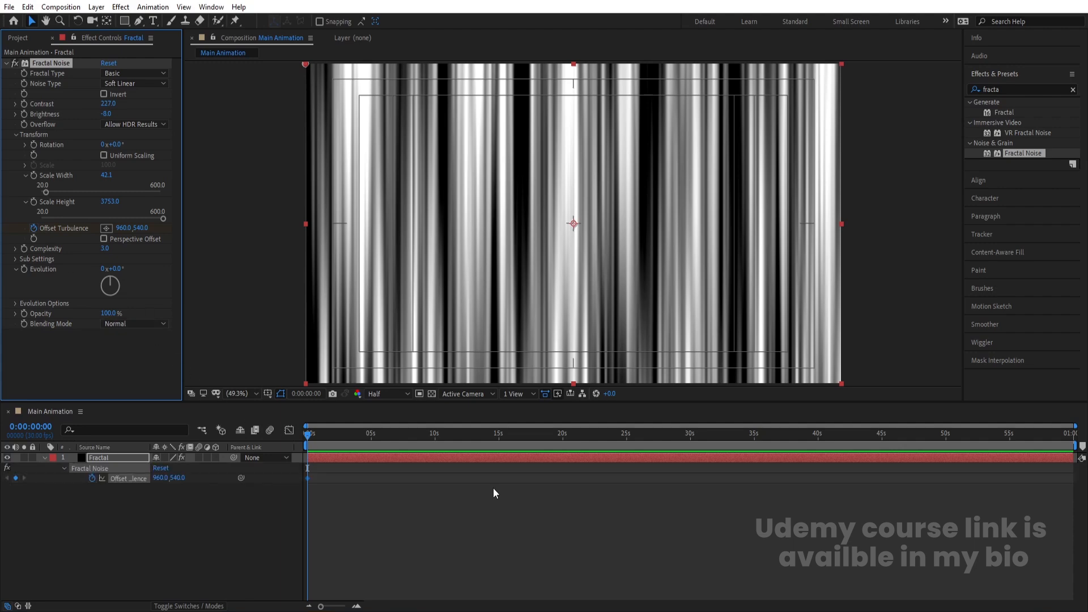
pyautogui.click(562, 444)
pyautogui.moveTo(155, 480); pyautogui.dragTo(14, 480)
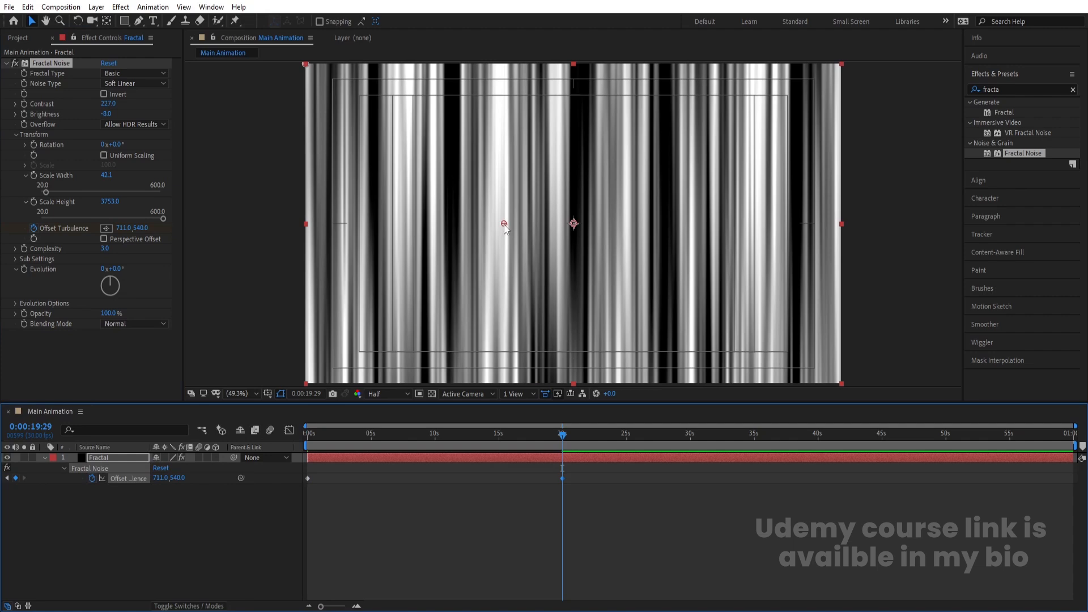
pyautogui.moveTo(505, 225); pyautogui.dragTo(172, 230)
pyautogui.press('Home')
pyautogui.press('space')
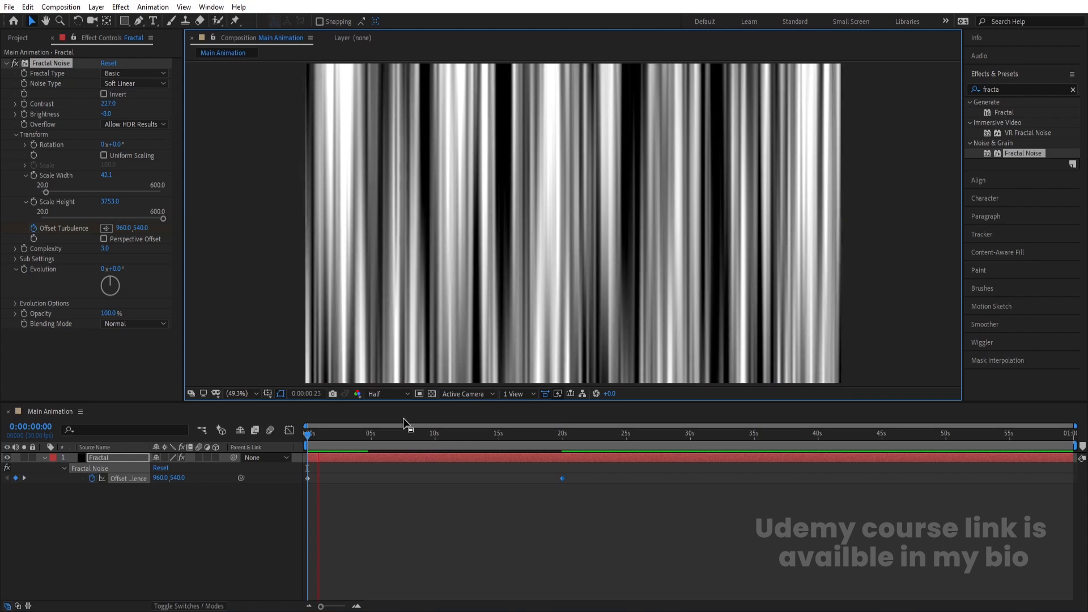
pyautogui.press('space')
pyautogui.press('k')
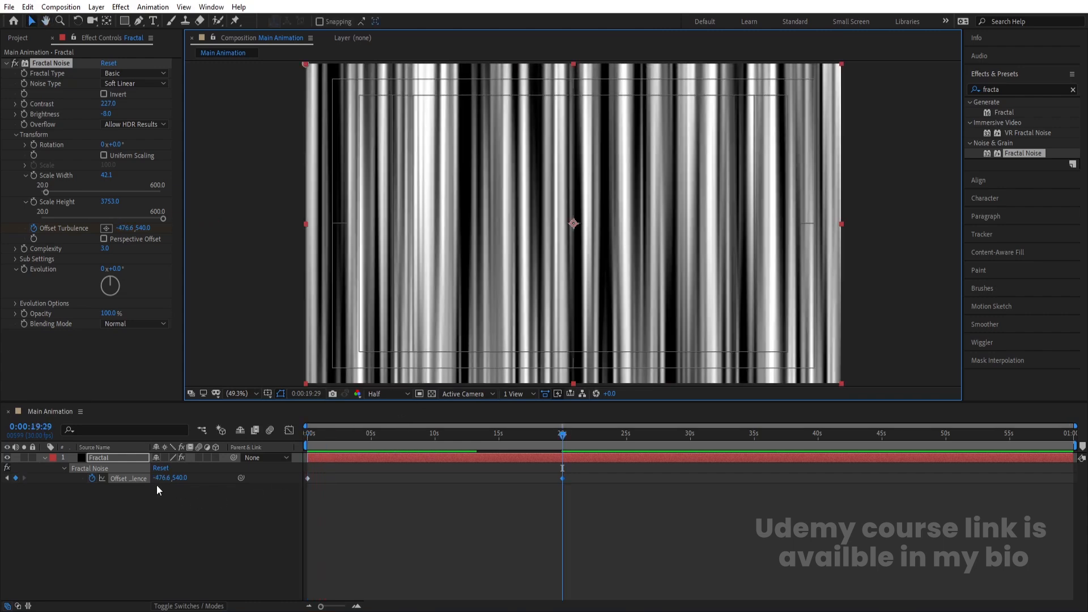
# Move the Offset Turbulence at the 0:00:19:29 keyframe further out, to about -4132.6, 540.
pyautogui.press(',')
pyautogui.press(',')
pyautogui.moveTo(370, 224); pyautogui.dragTo(219, 224)
pyautogui.press('Home')
pyautogui.press('space')
pyautogui.press('space')
pyautogui.press(',')
pyautogui.moveTo(395, 225); pyautogui.dragTo(212, 224)
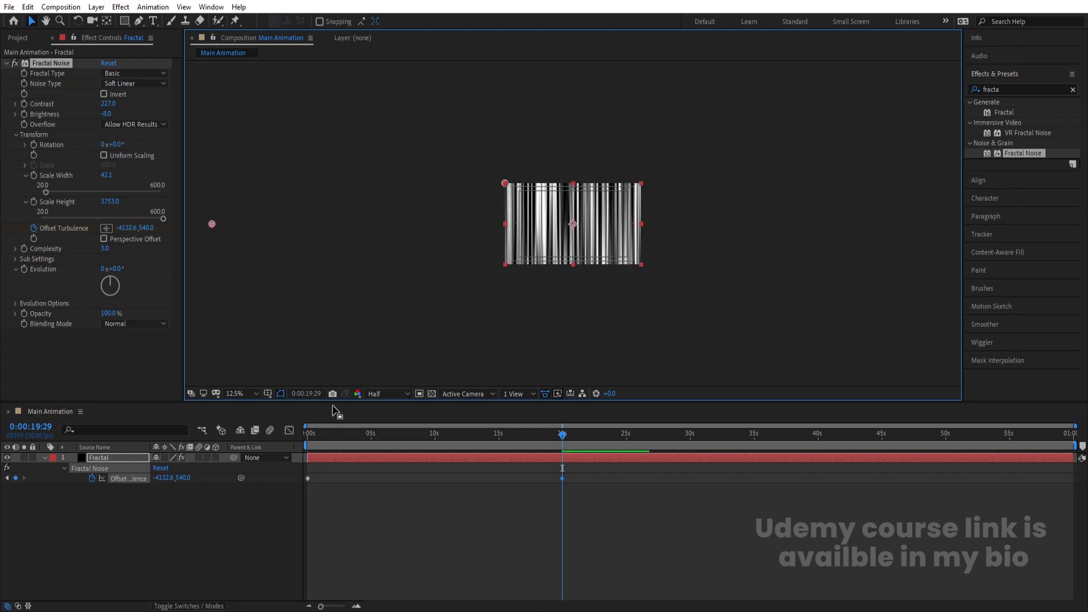
# Fit the composition in the viewer and preview the noise movement from the first frame.
pyautogui.click(308, 436)
pyautogui.click(241, 394)
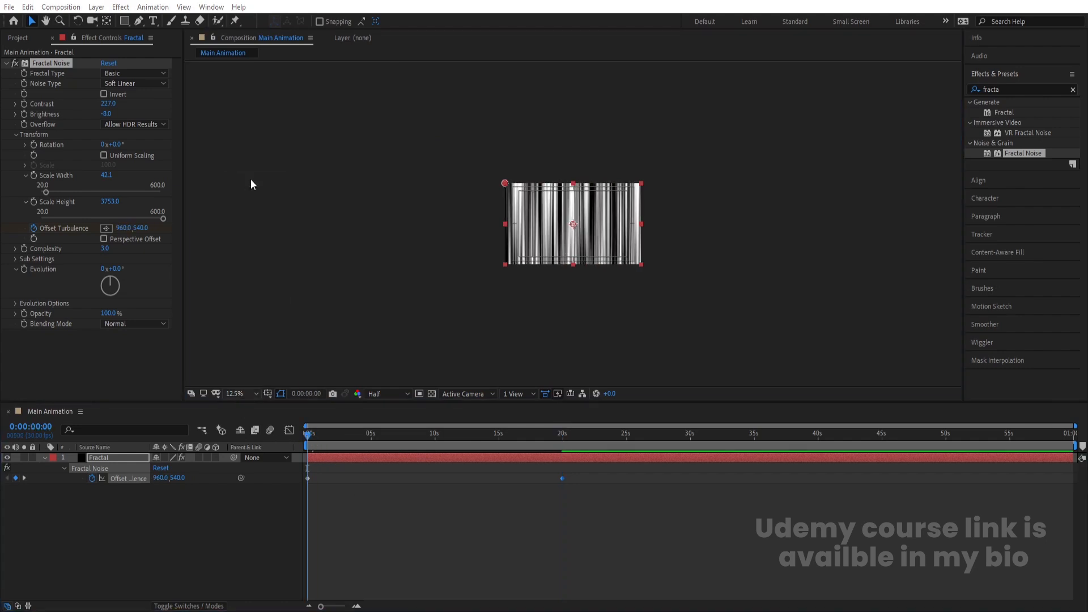
pyautogui.click(250, 181)
pyautogui.press('space')
pyautogui.press('space')
pyautogui.press('F2')
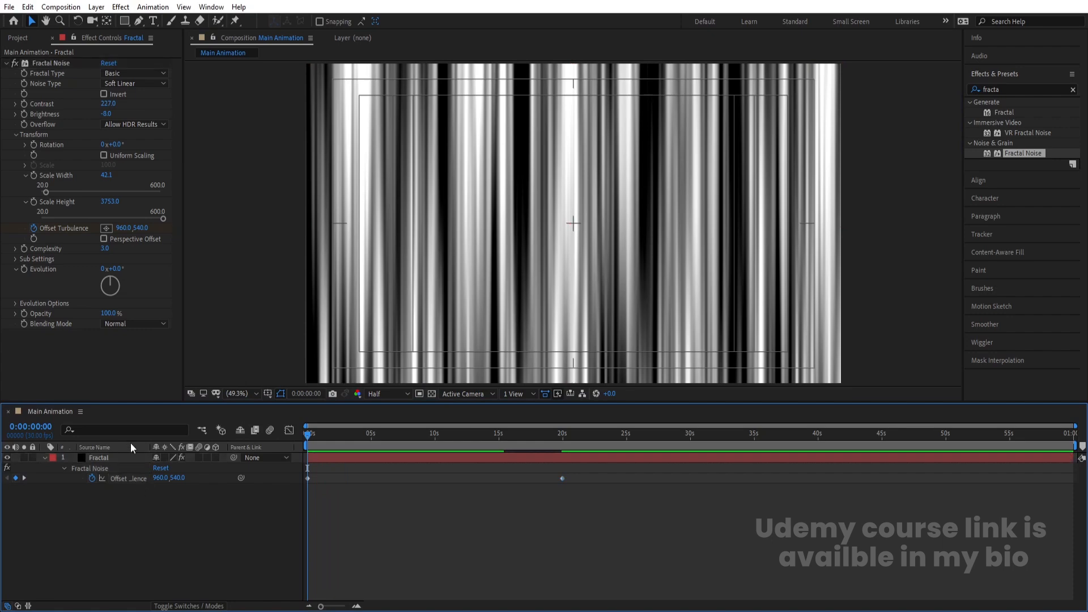
# Keyframe the noise's Evolution at the first frame, set it to 5 revolutions at 0:00:19:29, and preview the animation.
pyautogui.click(25, 270)
pyautogui.press('u')
pyautogui.press('u')
pyautogui.click(557, 440)
pyautogui.moveTo(560, 442); pyautogui.dragTo(562, 441)
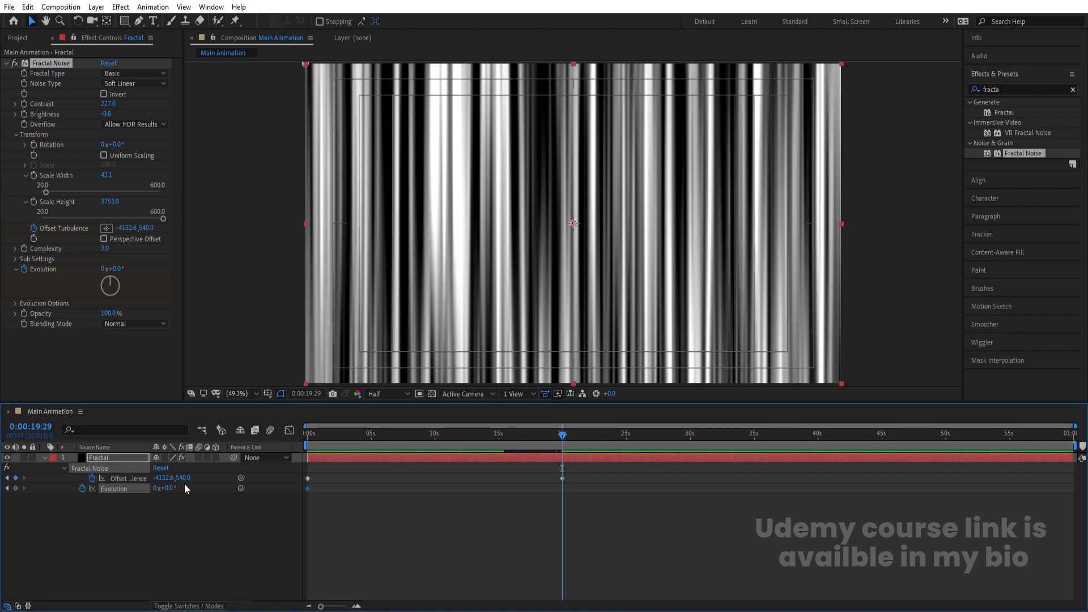
pyautogui.click(155, 491)
pyautogui.write('5')
pyautogui.press('Return')
pyautogui.press('Home')
pyautogui.press('space')
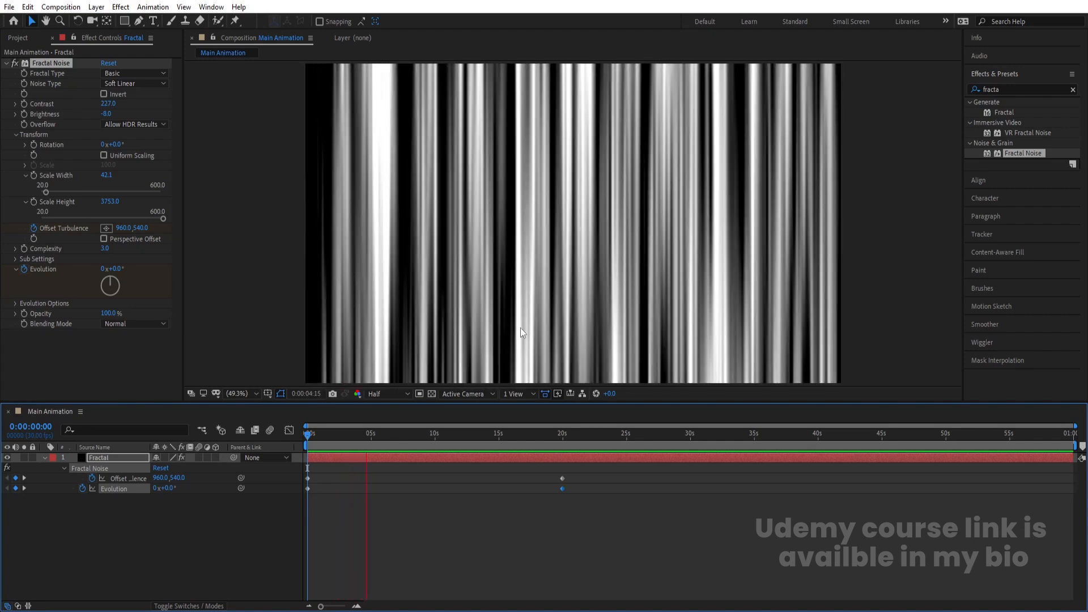
pyautogui.press('space')
pyautogui.press('Home')
# Add a new adjustment layer above the Fractal layer.
pyautogui.click(197, 529)
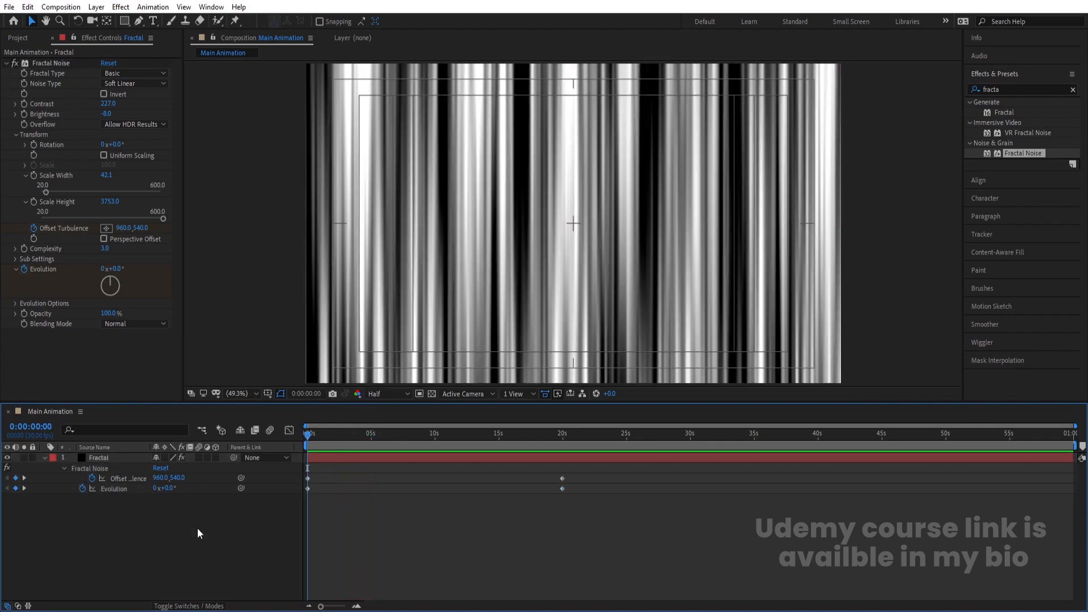
pyautogui.rightClick(197, 528)
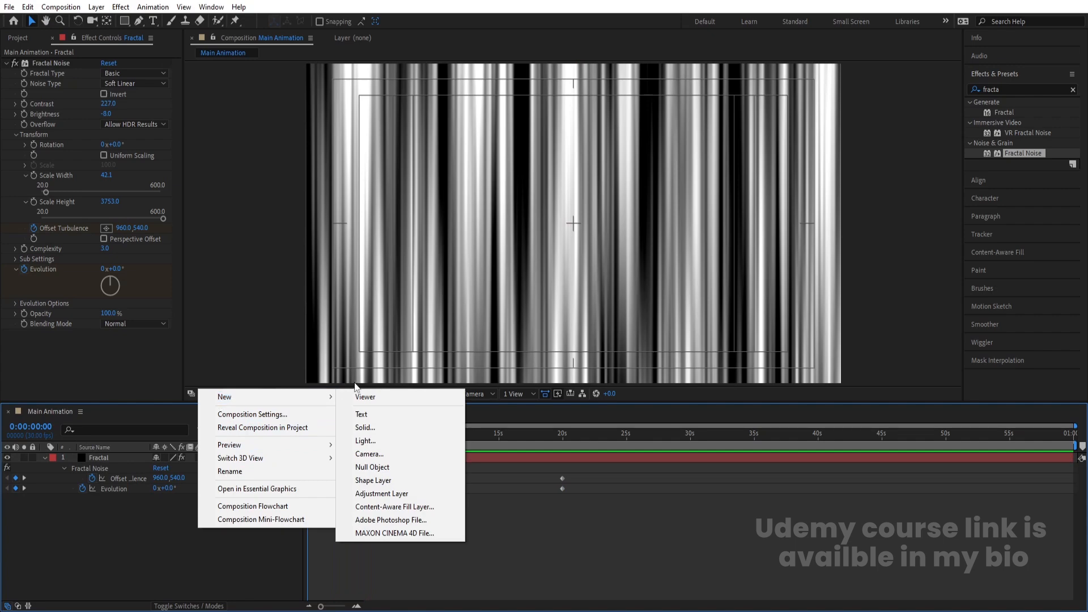
pyautogui.moveTo(310, 397)
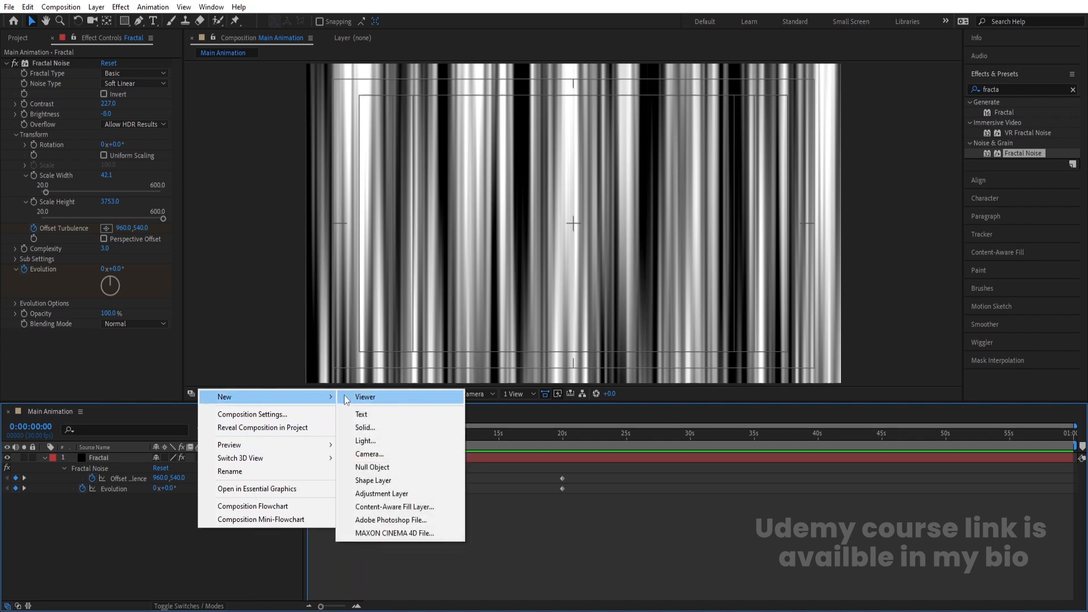
pyautogui.click(376, 497)
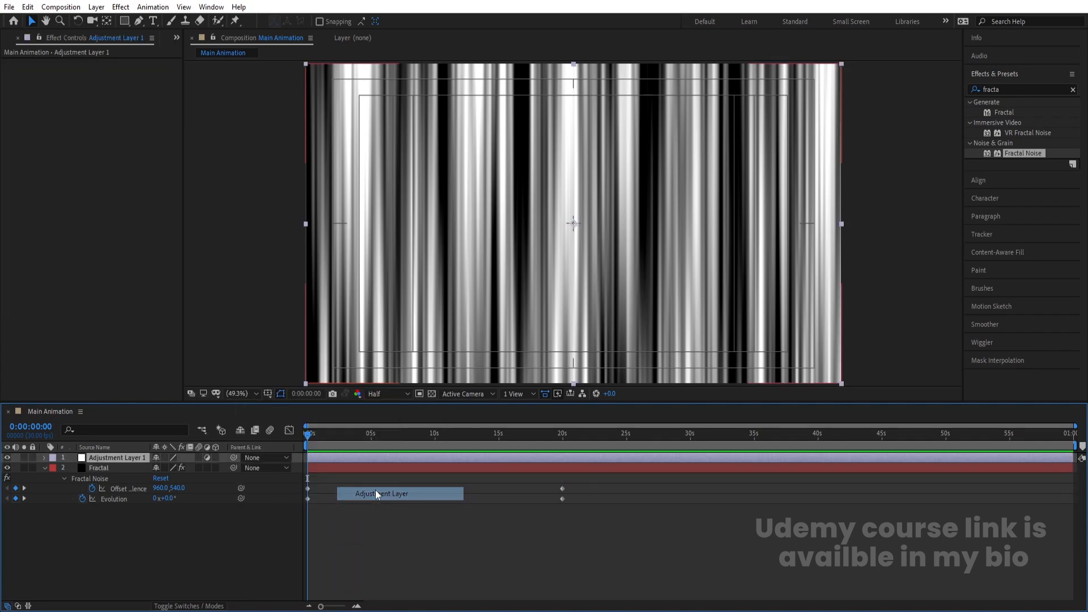
# Apply the Twirl effect to the adjustment layer with an angle of about 79° and a twirl radius of about 49.
pyautogui.click(1004, 89)
pyautogui.write('twi')
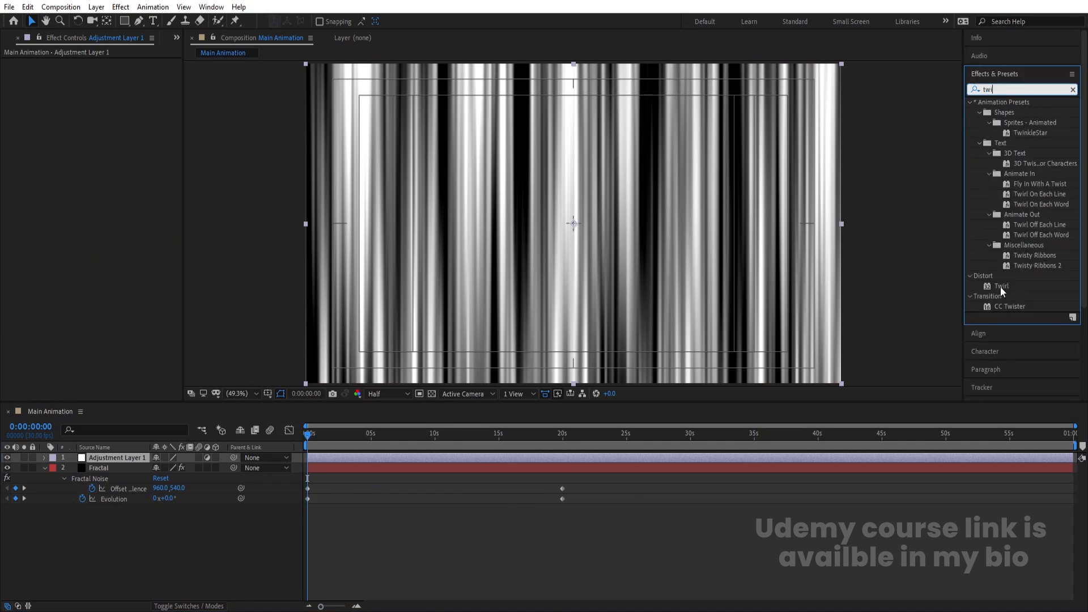
pyautogui.click(1002, 287)
pyautogui.doubleClick(1001, 287)
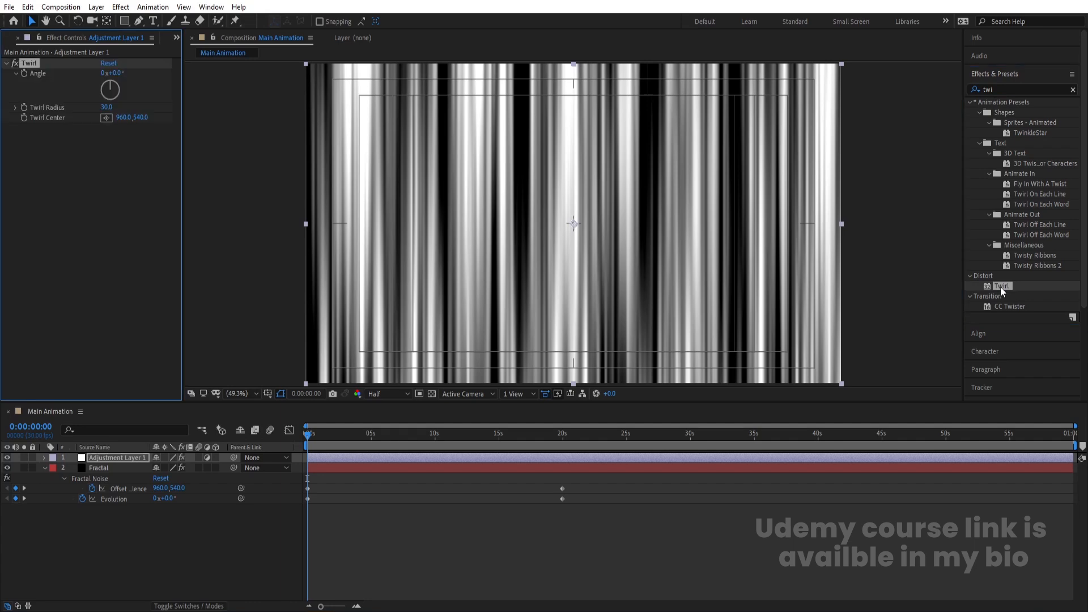
pyautogui.moveTo(108, 90); pyautogui.dragTo(124, 86)
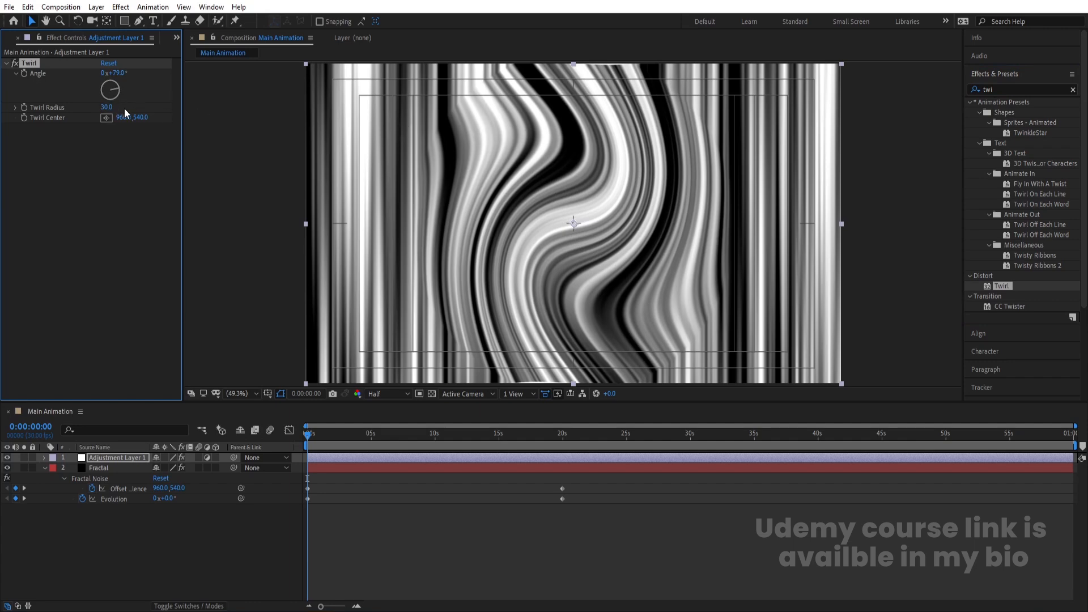
pyautogui.moveTo(107, 108); pyautogui.dragTo(119, 108)
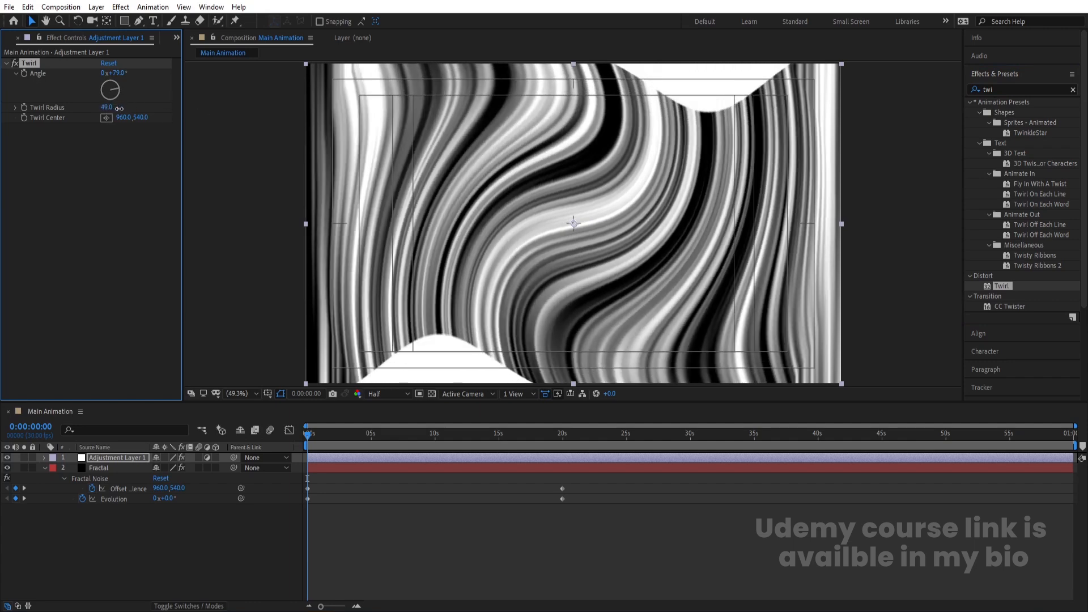
# Pre-compose the adjustment layer and the Fractal layer together as BG.
pyautogui.moveTo(159, 549); pyautogui.dragTo(93, 459)
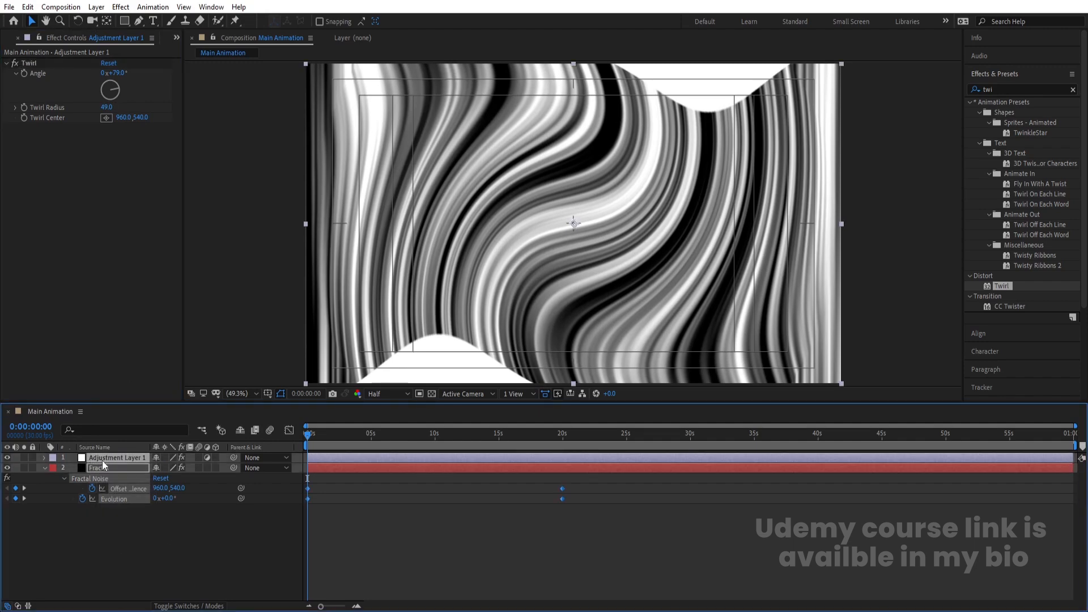
pyautogui.hotkey('ctrl', 'shift', 'c')
pyautogui.write('BG')
pyautogui.press('Return')
# Scale the BG layer to about 144% so it fills the frame, and preview the result.
pyautogui.press('s')
pyautogui.moveTo(171, 472); pyautogui.dragTo(190, 466)
pyautogui.click(415, 483)
pyautogui.press('space')
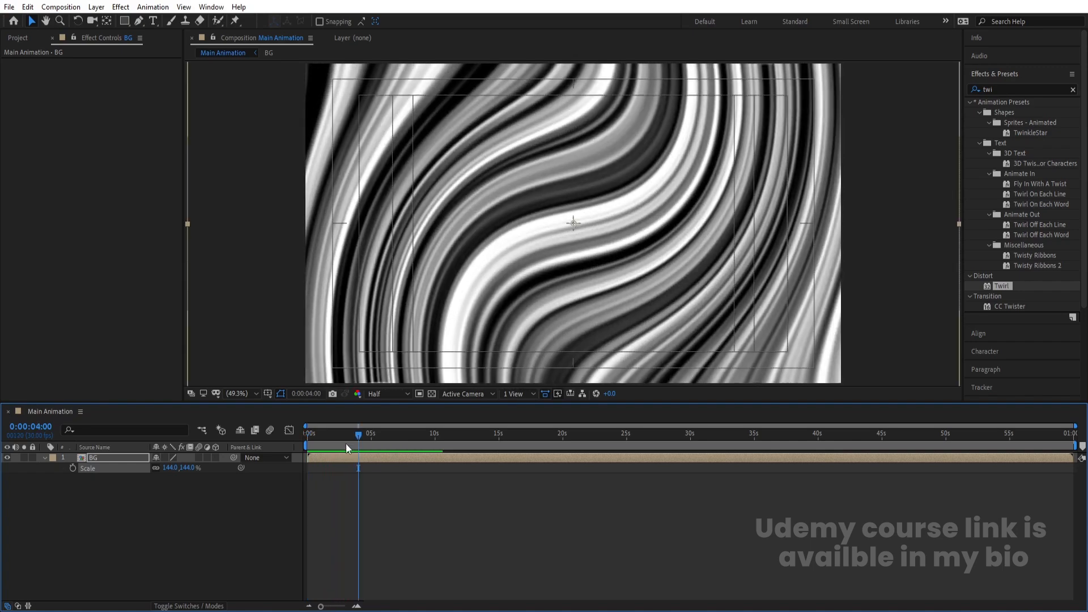
pyautogui.press('space')
# Add another adjustment layer above the BG layer.
pyautogui.rightClick(90, 521)
pyautogui.moveTo(197, 391)
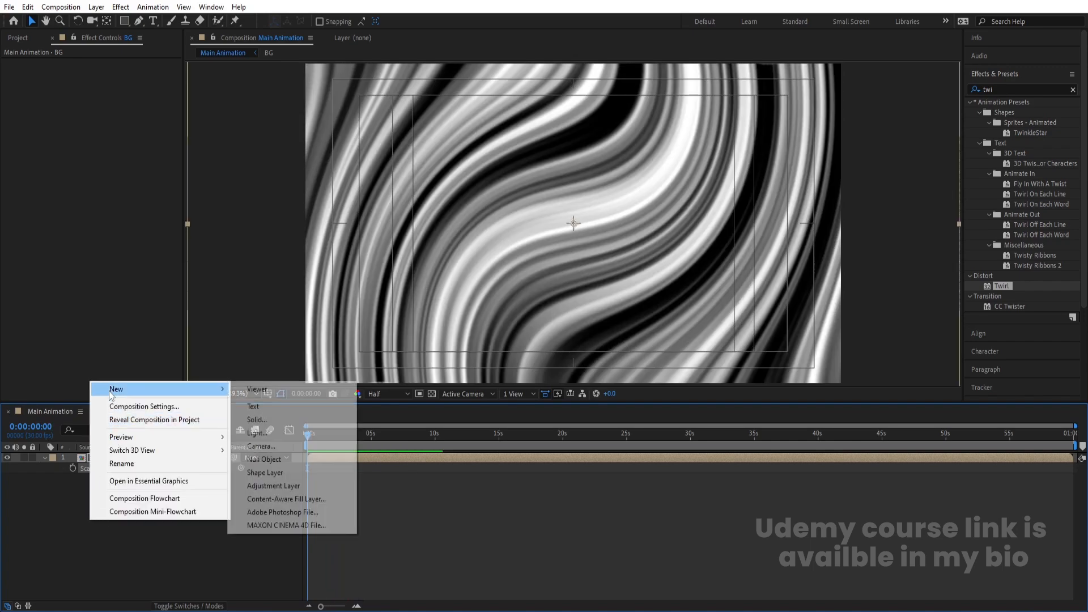
pyautogui.click(277, 485)
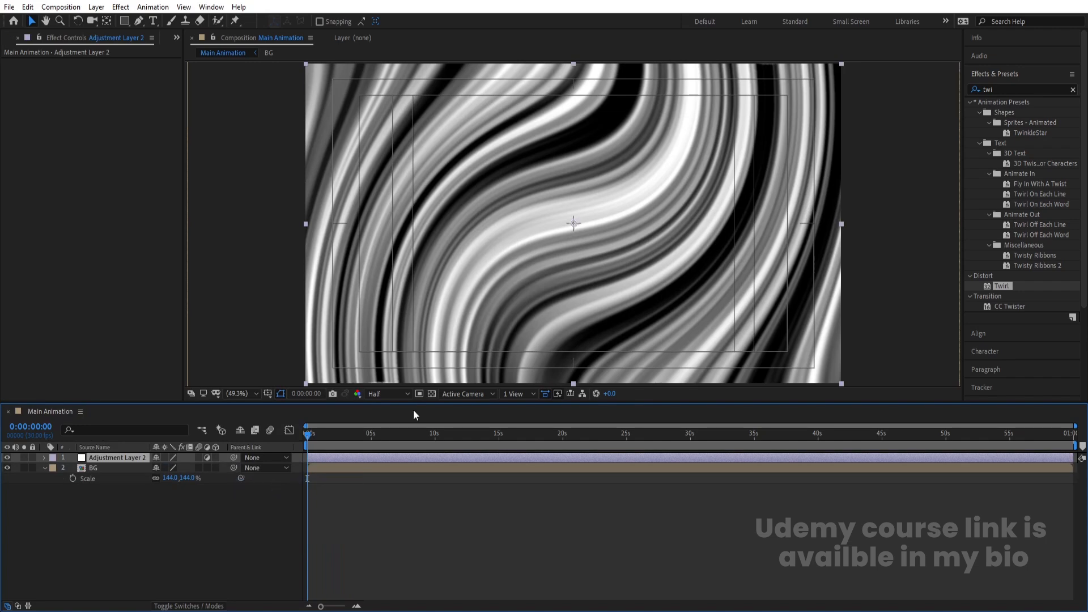
# Find the Tint effect and apply it to Adjustment Layer 2.
pyautogui.click(999, 88)
pyautogui.write('twi')
pyautogui.press('BackSpace')
pyautogui.press('BackSpace')
pyautogui.write('int')
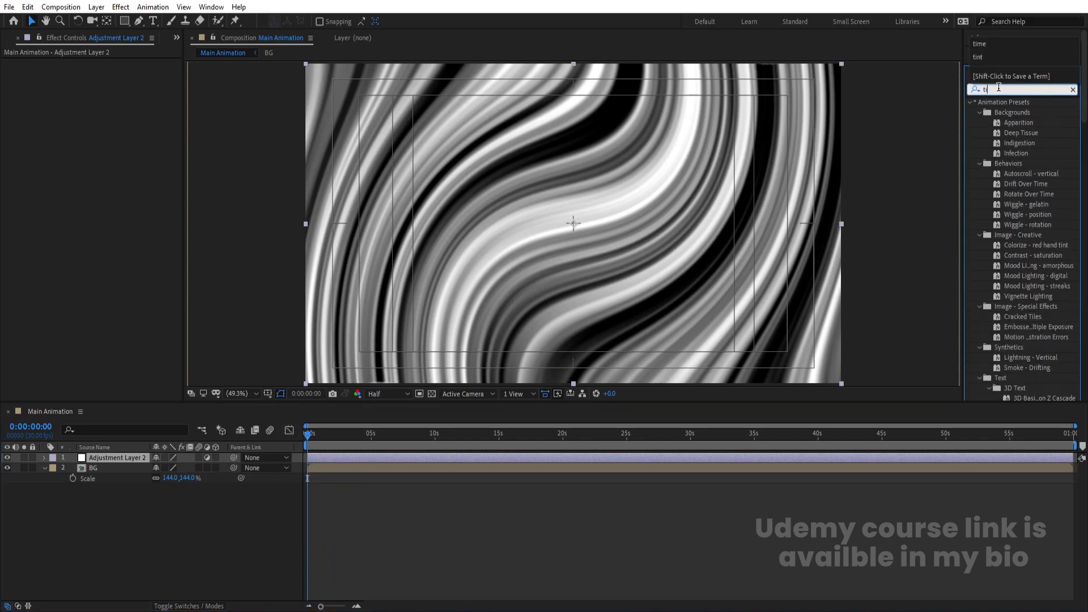
pyautogui.doubleClick(1010, 145)
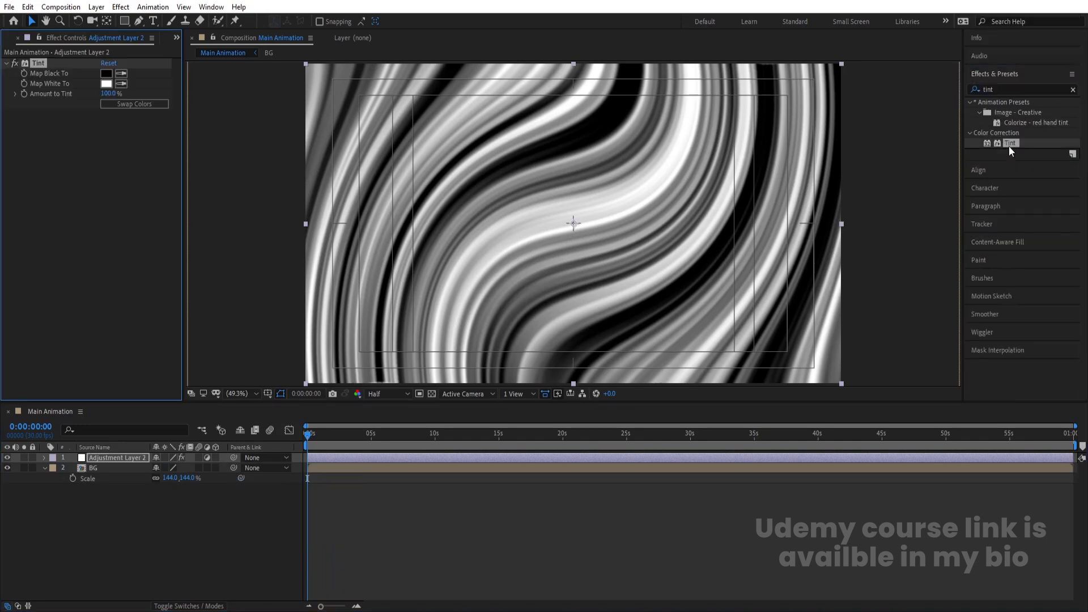
# Try swapping the Tint colors, swap them back, and preview the animation.
pyautogui.click(154, 105)
pyautogui.click(153, 105)
pyautogui.press('space')
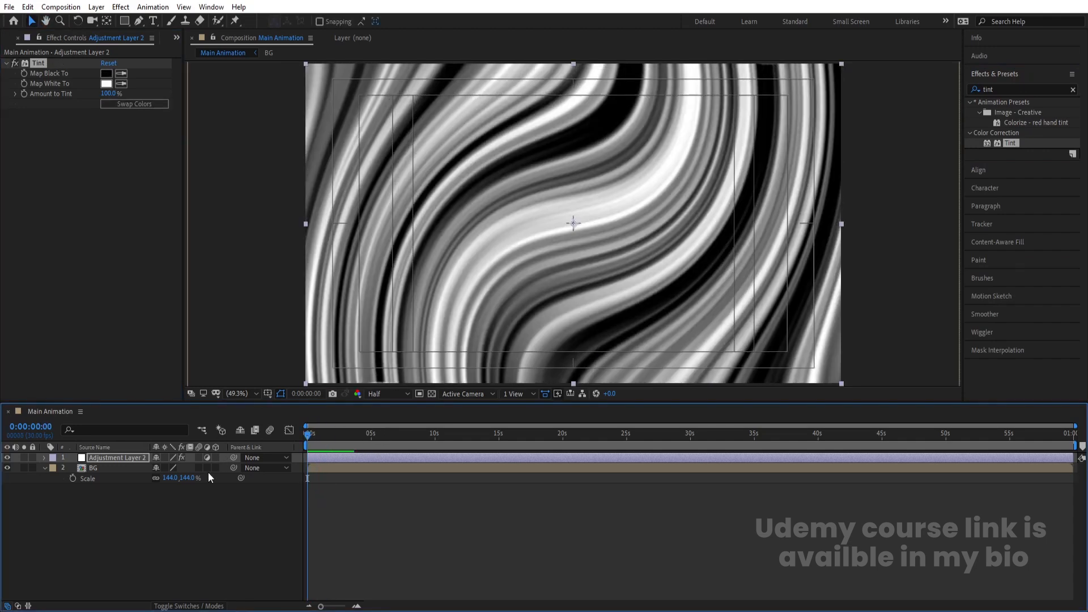
pyautogui.click(225, 536)
# Set Tint's Map Black To color to red FF0000 and keyframe it at the start of the composition.
pyautogui.click(114, 458)
pyautogui.click(106, 73)
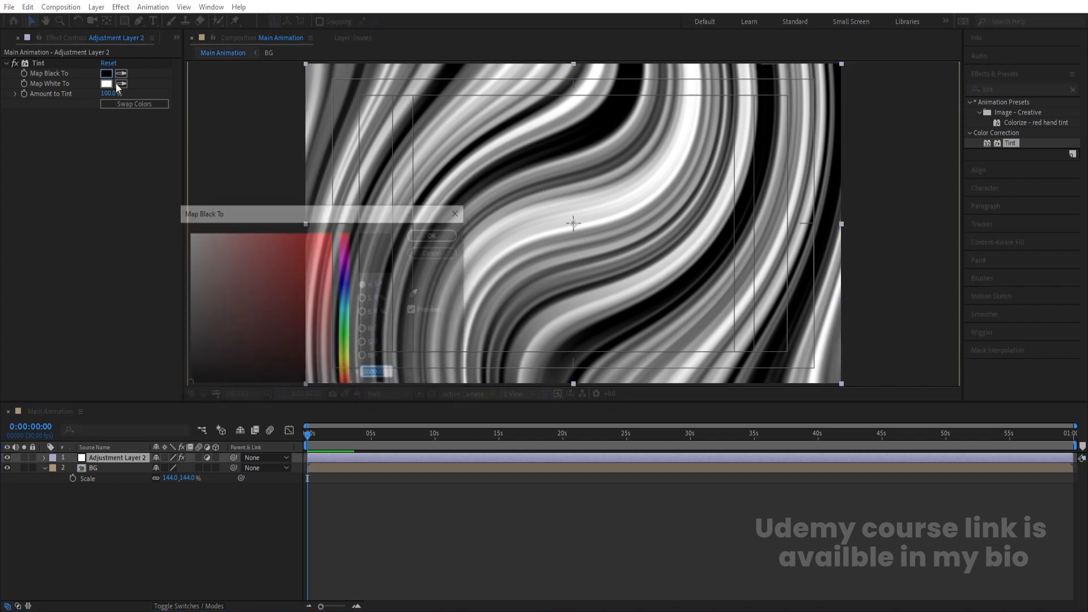
pyautogui.write('ff0000')
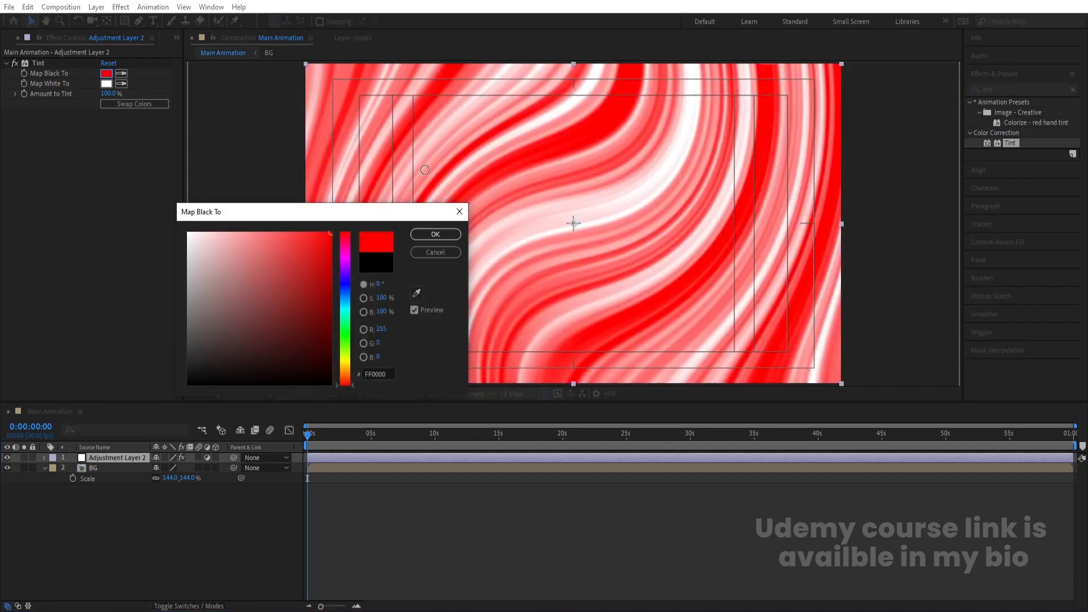
pyautogui.click(430, 235)
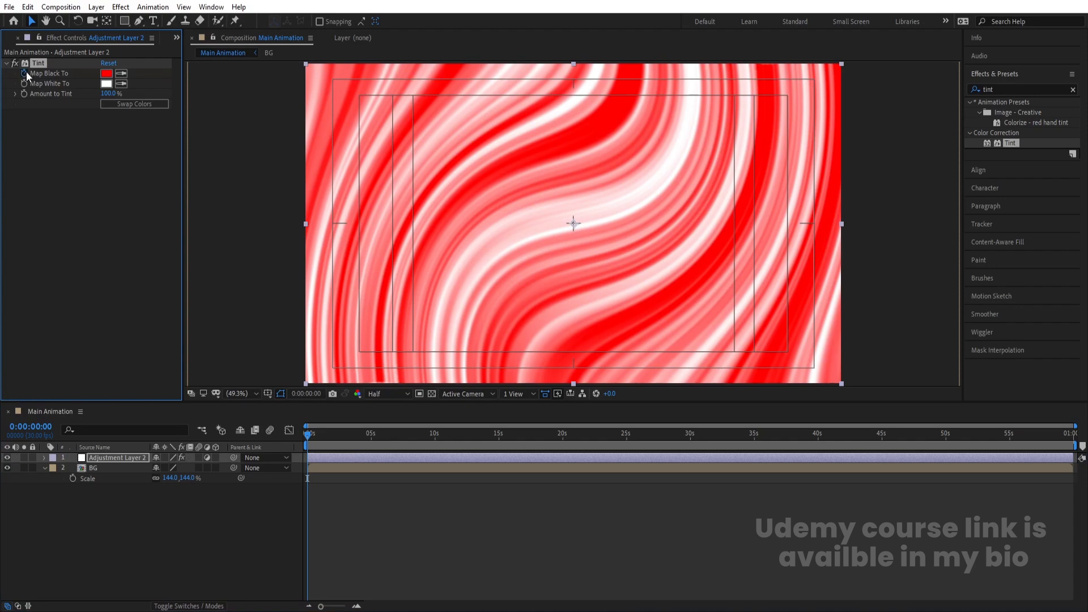
pyautogui.press('u')
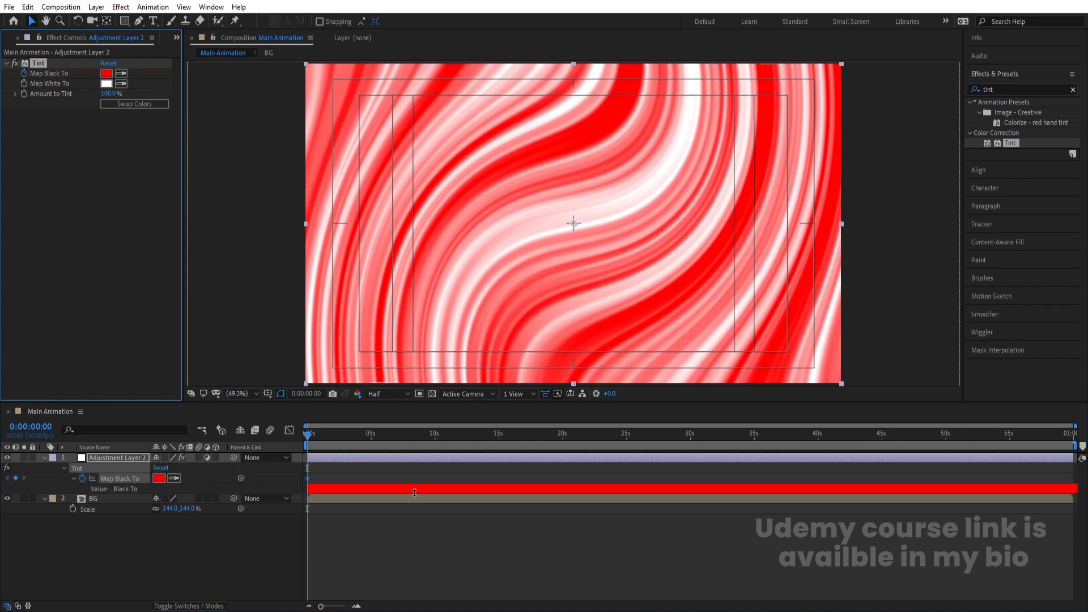
# Add a Map Black To keyframe at 2 seconds with the purple color A800FF.
pyautogui.press('=')
pyautogui.press('=')
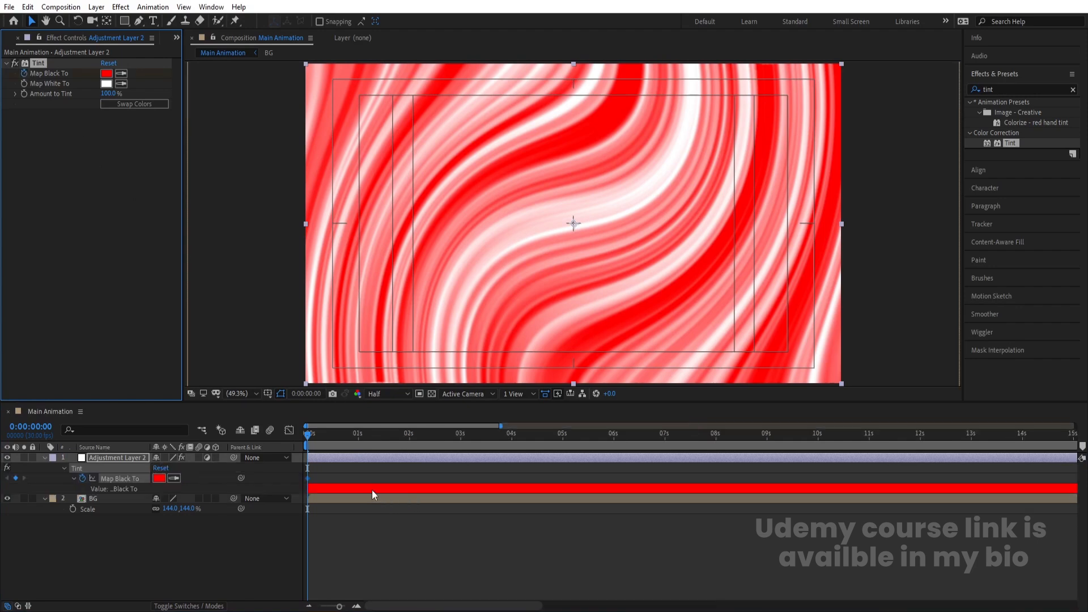
pyautogui.click(409, 440)
pyautogui.click(107, 74)
pyautogui.click(345, 267)
pyautogui.press('Return')
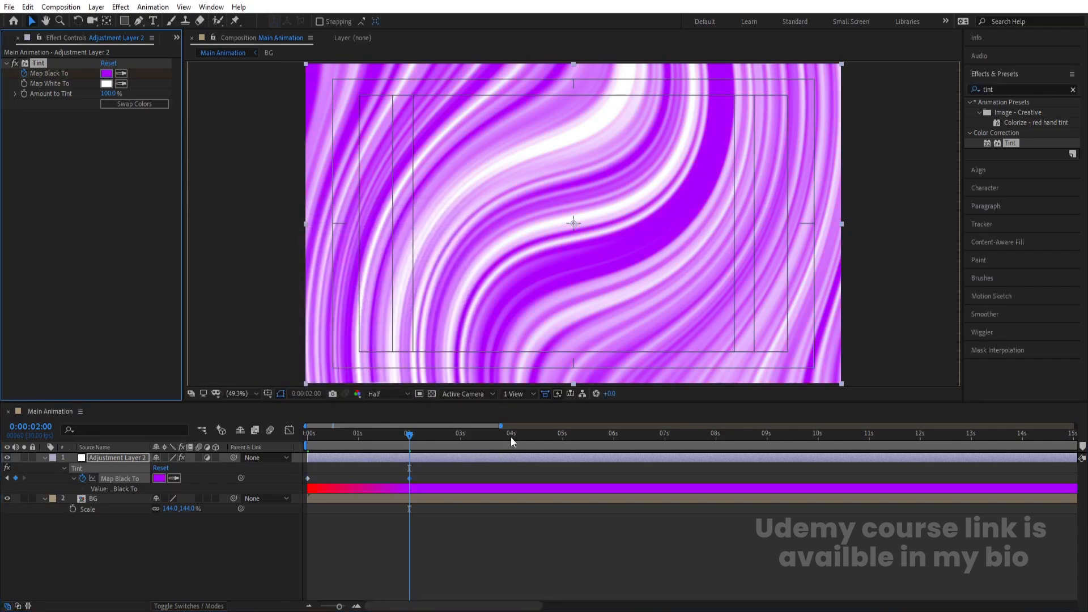
# Add a blue Map Black To keyframe at about 4 seconds.
pyautogui.click(511, 437)
pyautogui.click(107, 74)
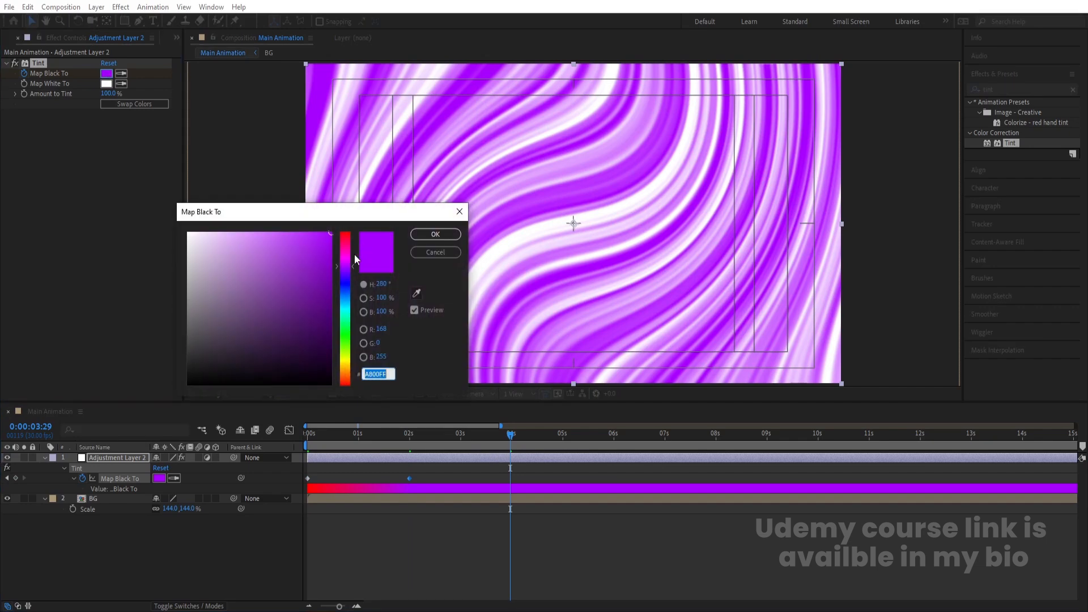
pyautogui.click(344, 297)
pyautogui.click(436, 234)
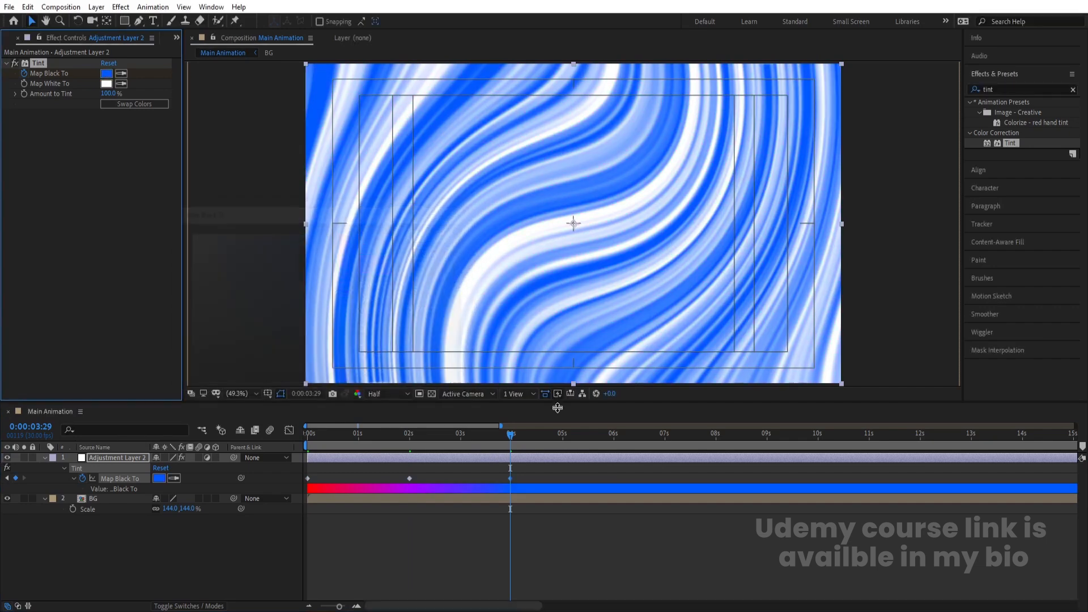
# Add a Map Black To keyframe at 6 seconds with the dark green color 009B0B.
pyautogui.click(614, 436)
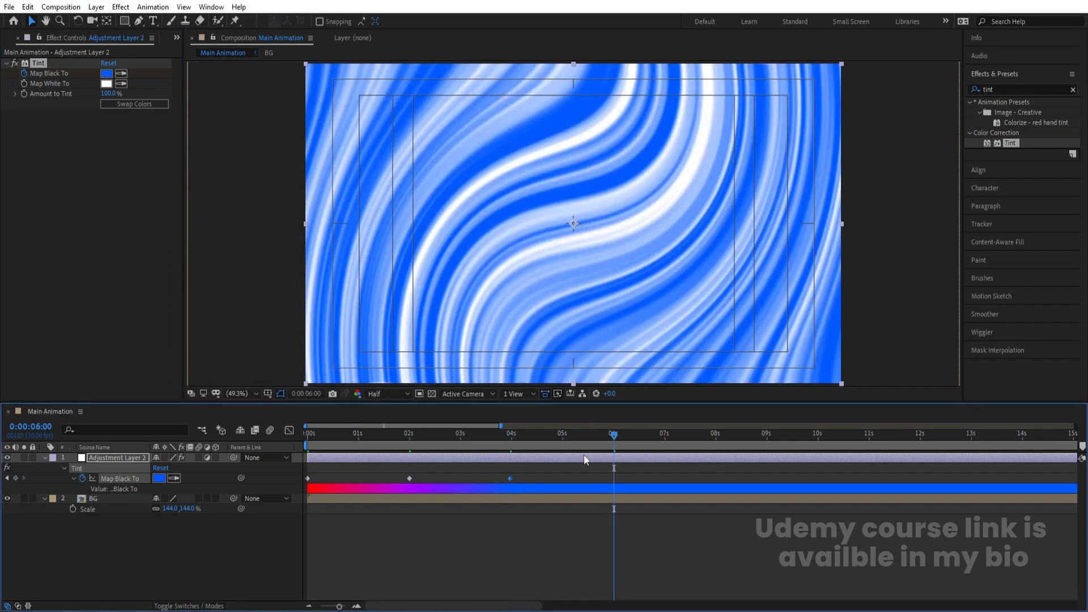
pyautogui.click(106, 74)
pyautogui.click(346, 339)
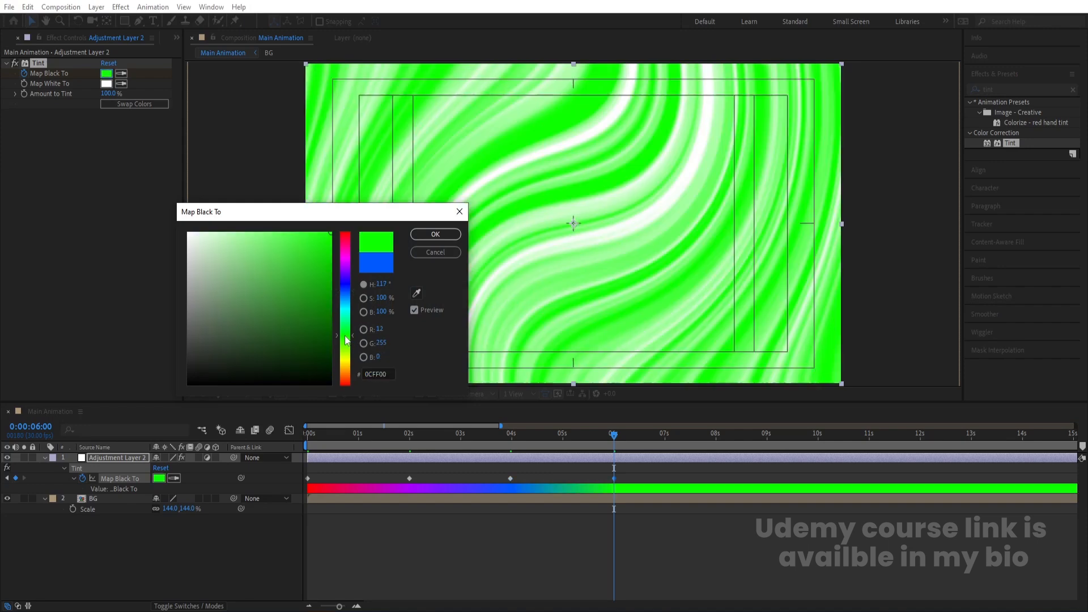
pyautogui.moveTo(321, 321)
pyautogui.mouseDown()
pyautogui.moveTo(349, 294)
pyautogui.moveTo(333, 290)
pyautogui.mouseUp()
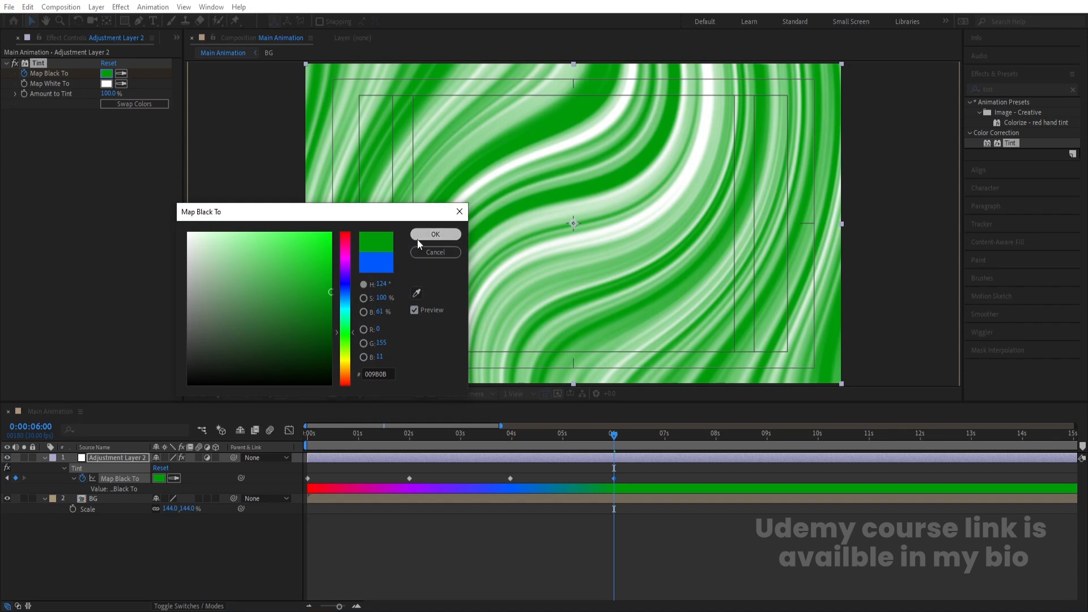
pyautogui.click(419, 236)
# Add a Map Black To keyframe at 8 seconds with the orange color FF4800 and end the work area there.
pyautogui.click(716, 435)
pyautogui.click(106, 73)
pyautogui.click(343, 378)
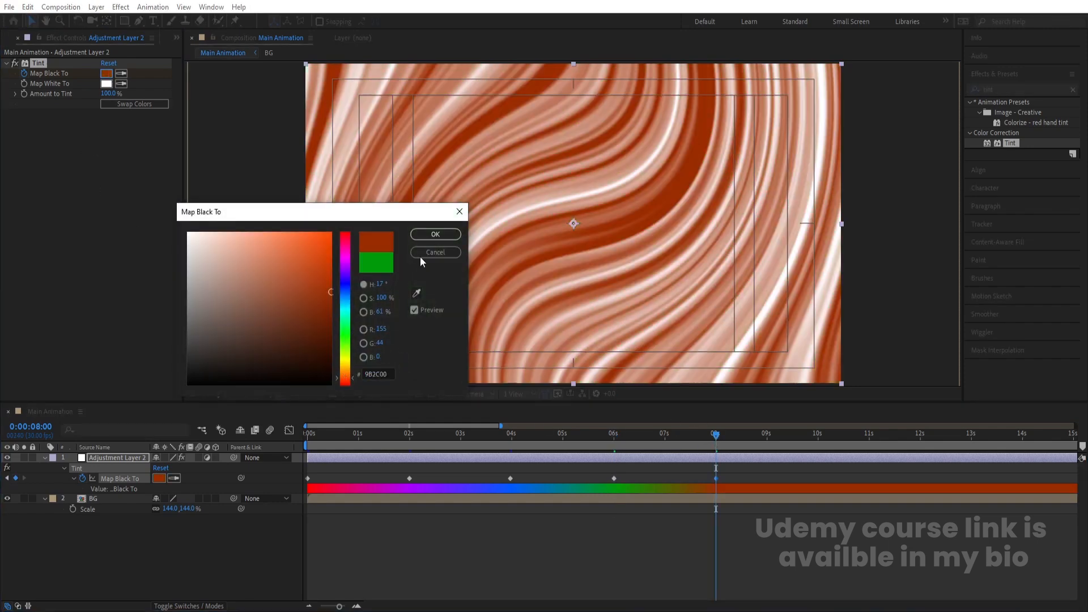
pyautogui.click(331, 233)
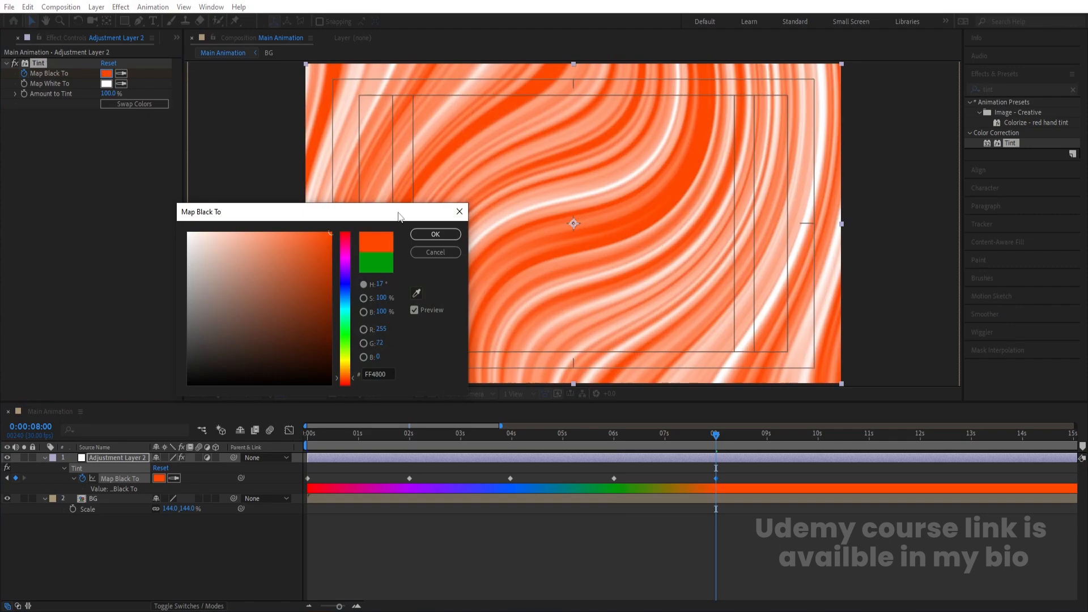
pyautogui.click(437, 234)
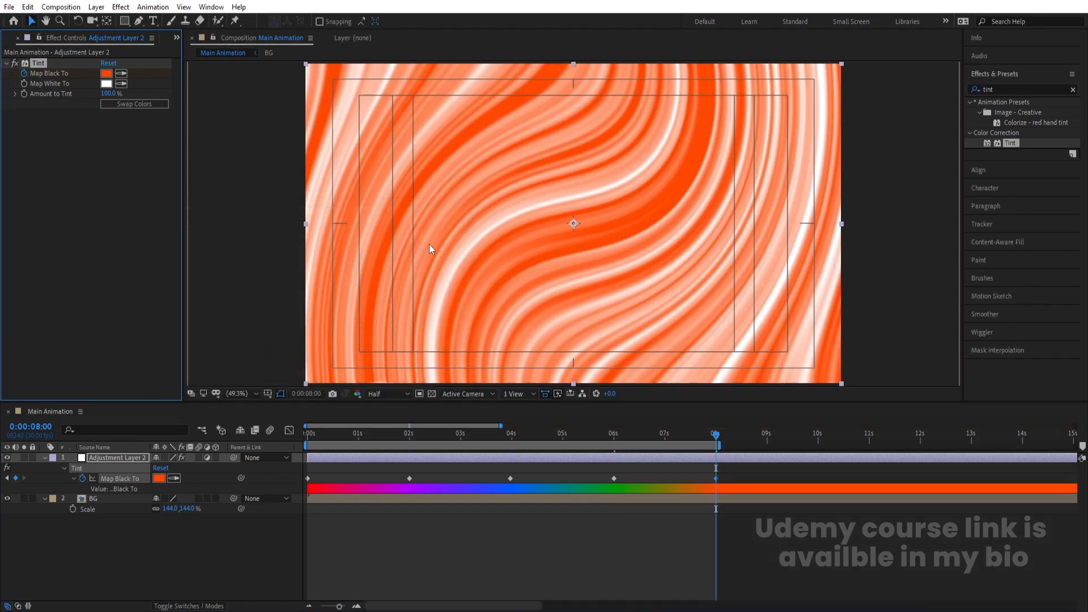
# Preview the color-changing background from the start and collapse the adjustment layer's properties.
pyautogui.click(270, 423)
pyautogui.press('space')
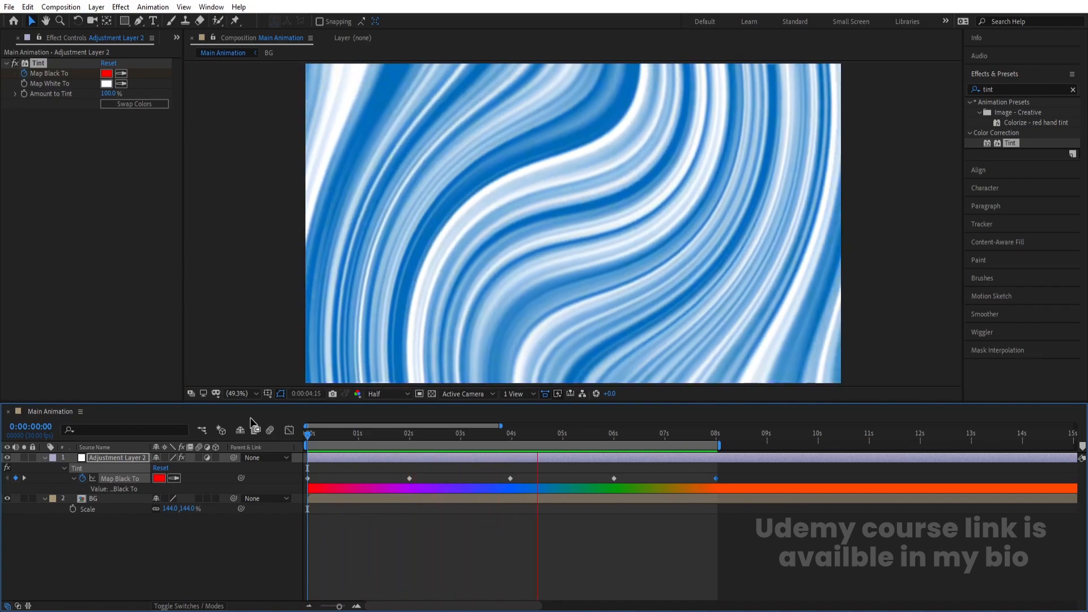
pyautogui.press('space')
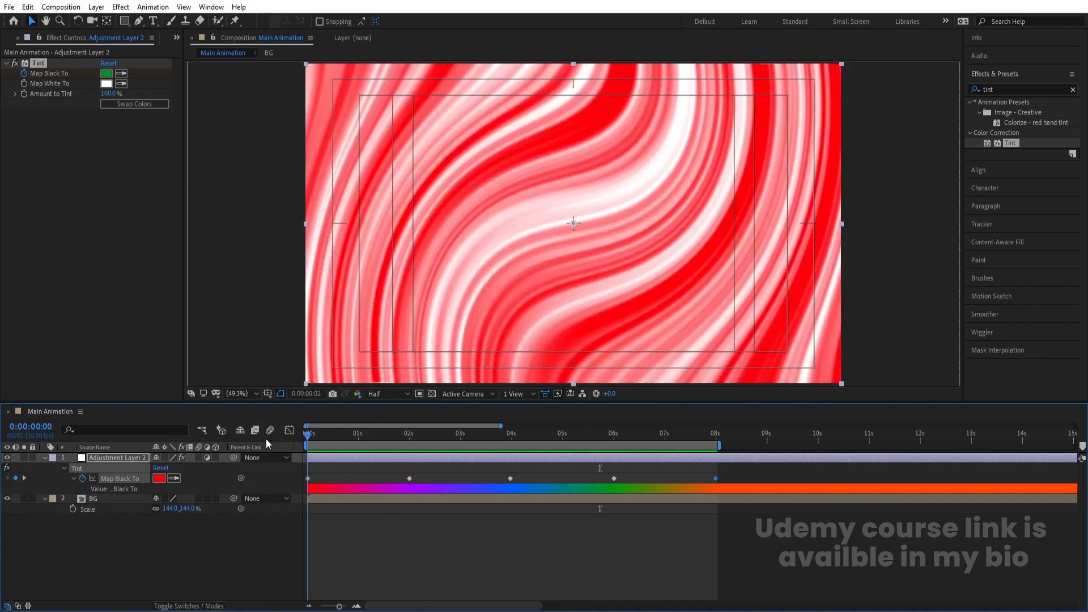
pyautogui.click(44, 457)
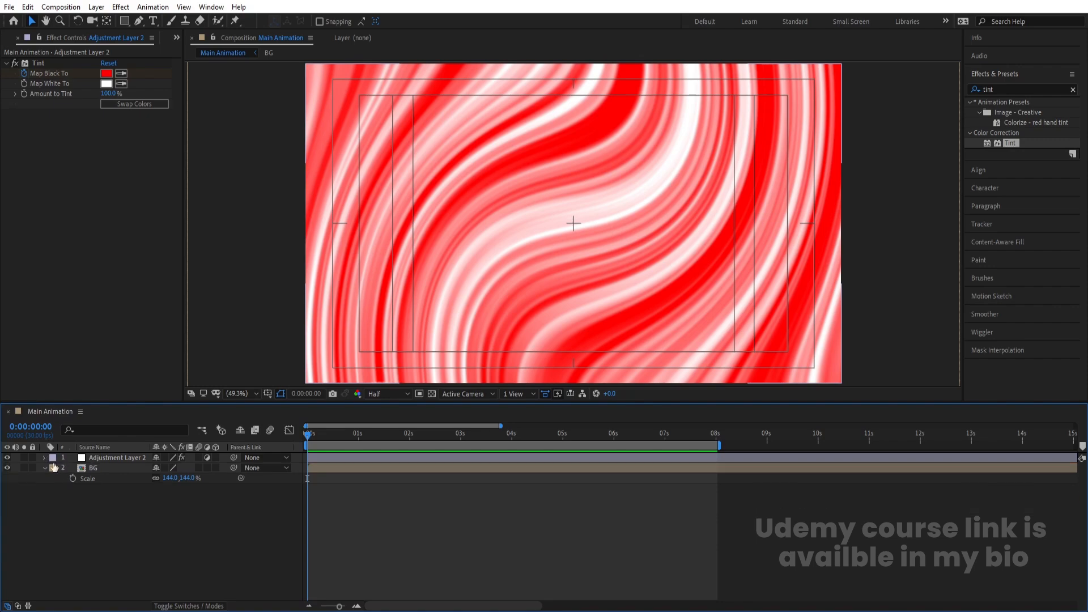
pyautogui.press('space')
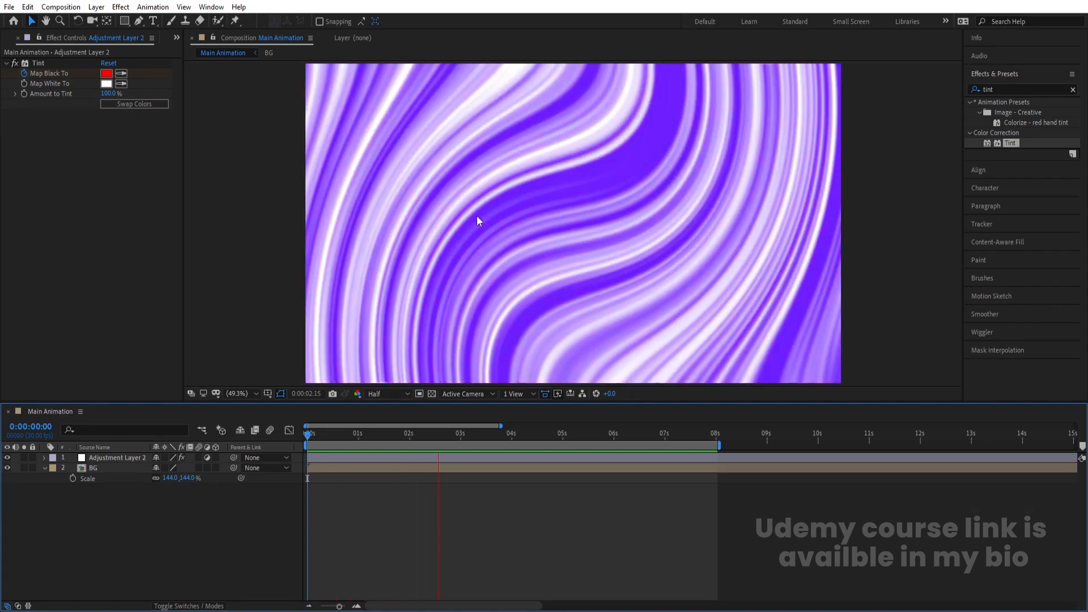
pyautogui.click(137, 481)
pyautogui.press('Home')
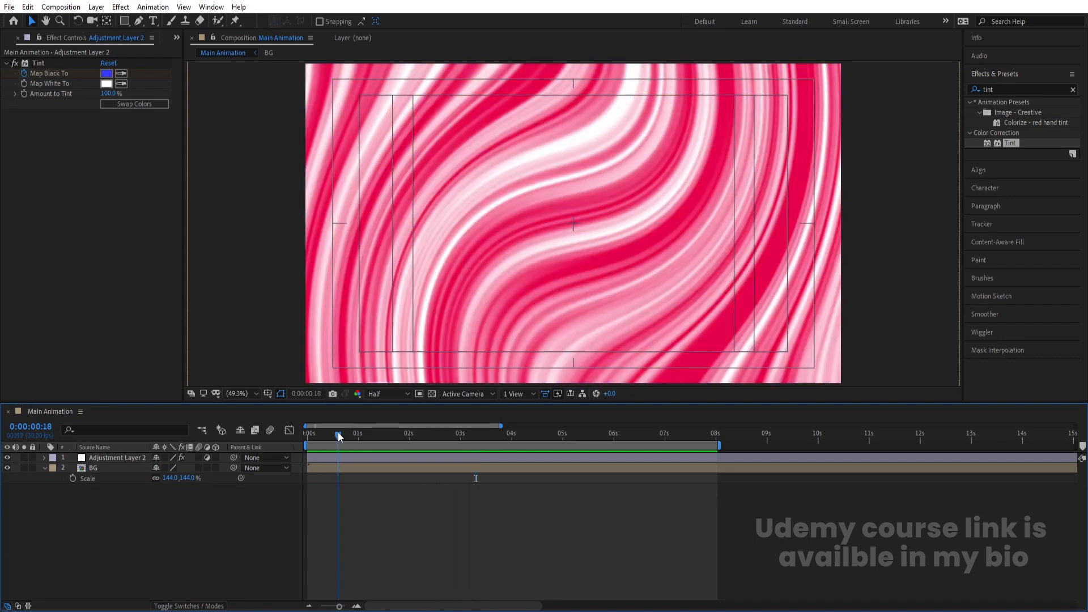
# Choose the Type tool and set its font to Poppins Medium.
pyautogui.click(153, 21)
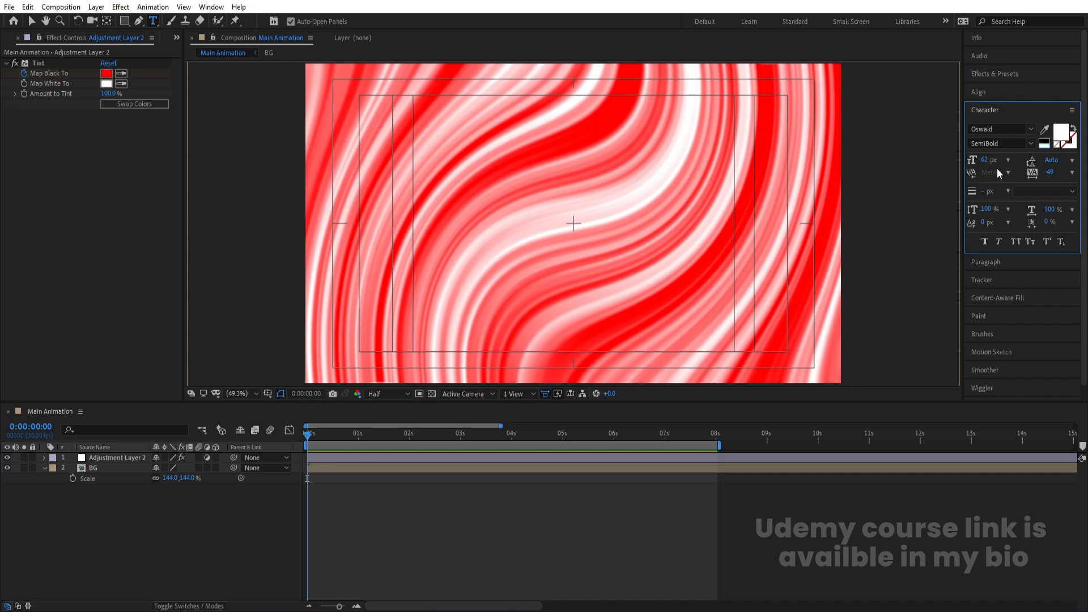
pyautogui.click(1002, 129)
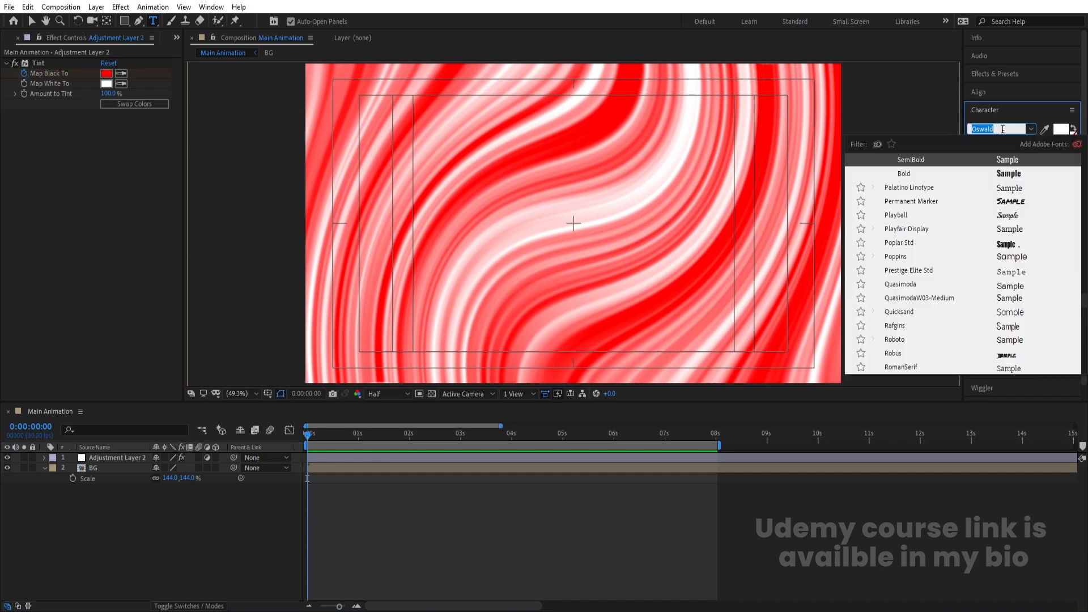
pyautogui.write('pop')
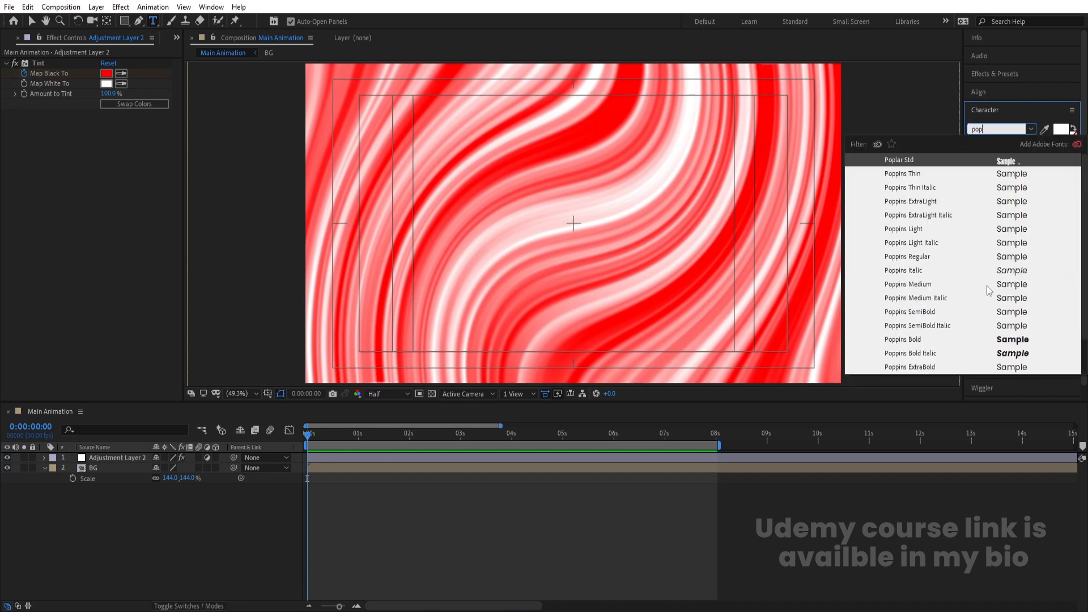
pyautogui.click(992, 288)
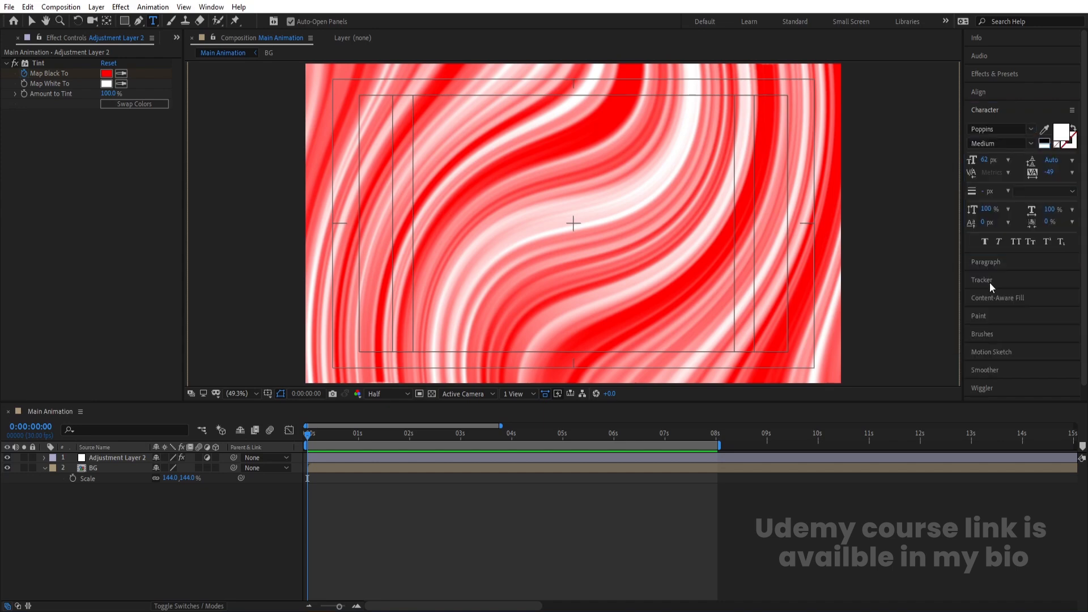
# Hide Adjustment Layer 2 and BG, and set the composition's background color to black 000000.
pyautogui.moveTo(6, 457); pyautogui.dragTo(7, 468)
pyautogui.hotkey('ctrl', 'k')
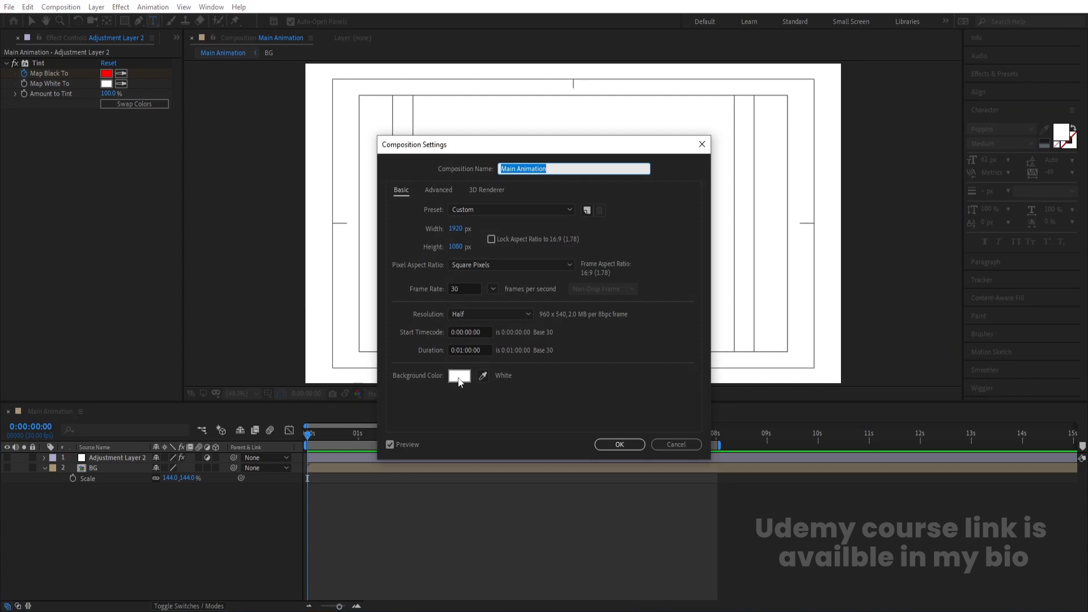
pyautogui.click(459, 376)
pyautogui.moveTo(291, 352); pyautogui.dragTo(188, 384)
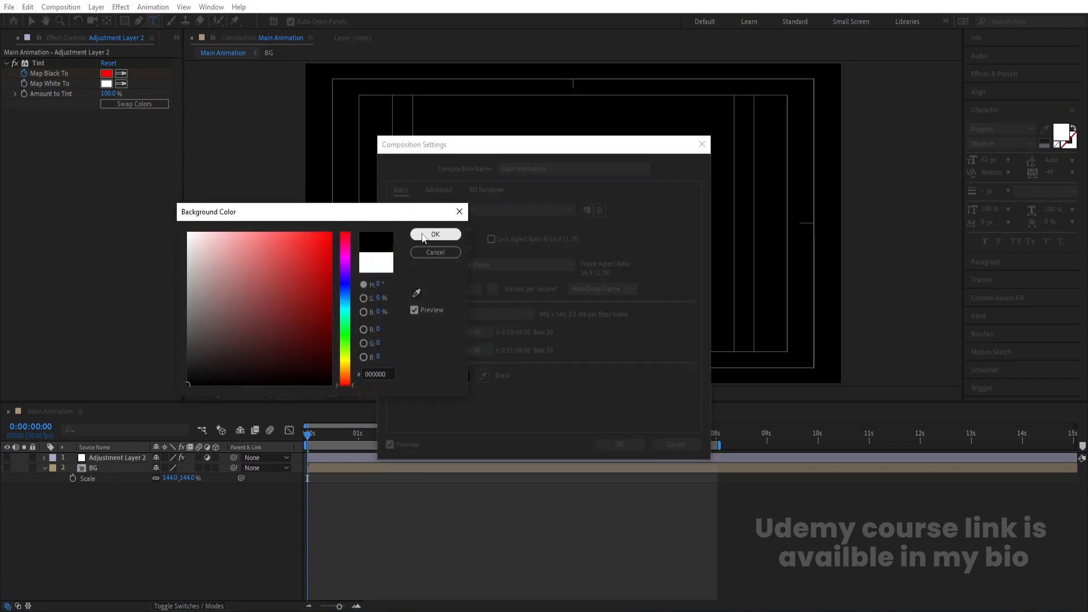
pyautogui.click(435, 234)
pyautogui.click(620, 445)
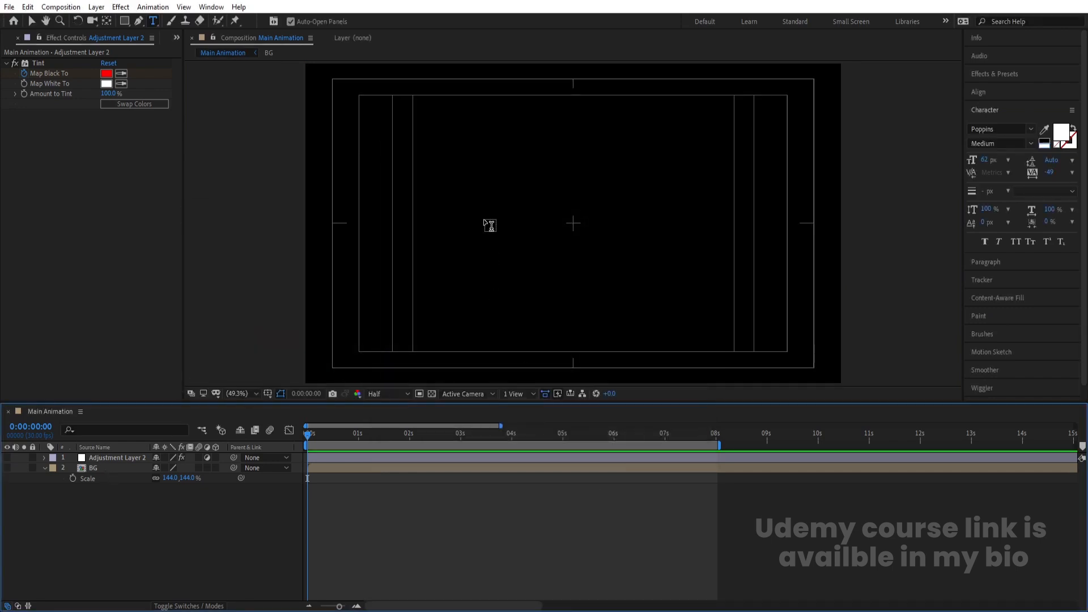
# Add the text MOTION DESIGN in the lower part of the frame, copy it, and set it to 27 px with 0 tracking.
pyautogui.click(510, 321)
pyautogui.write('M')
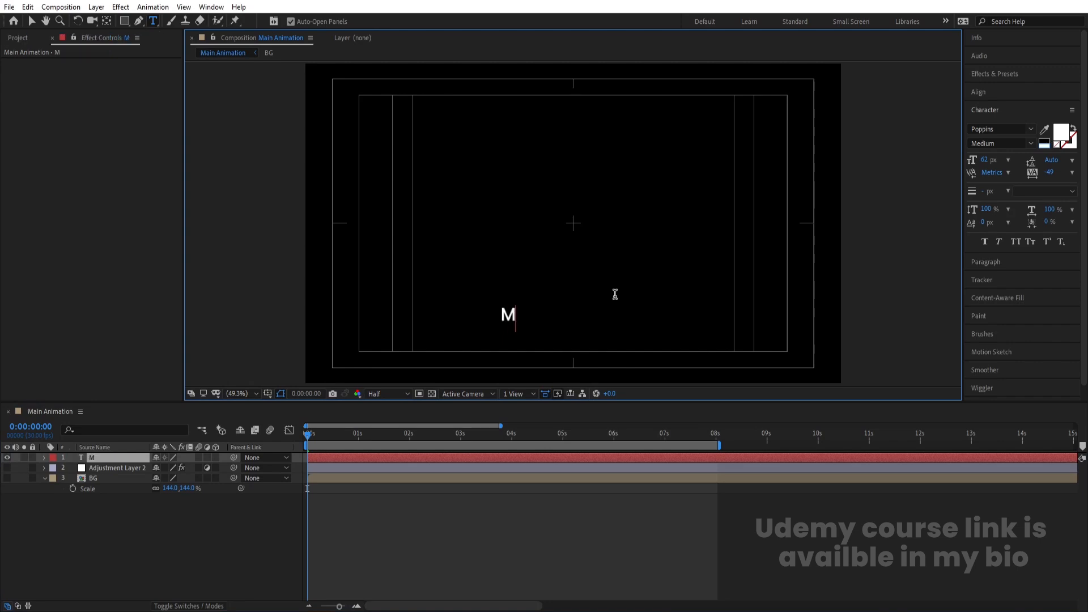
pyautogui.write('OTION DESIGN')
pyautogui.hotkey('ctrl', 'a')
pyautogui.hotkey('ctrl', 'c')
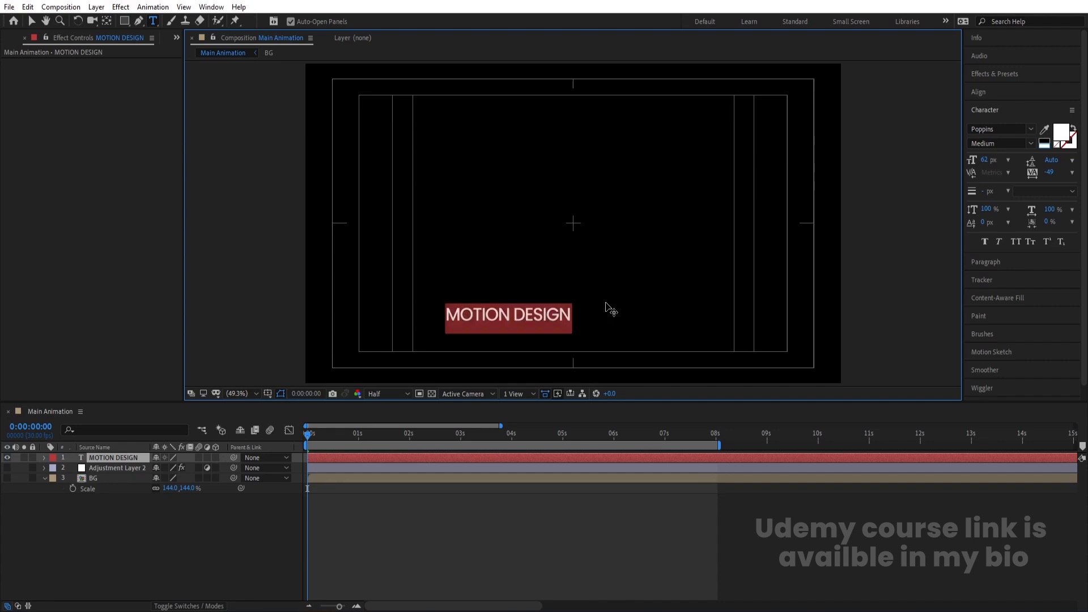
pyautogui.moveTo(1049, 177); pyautogui.dragTo(961, 160)
pyautogui.click(520, 331)
# Repeat MOTION DESIGN four more times along the same text line, separated by spaces.
pyautogui.click(545, 316)
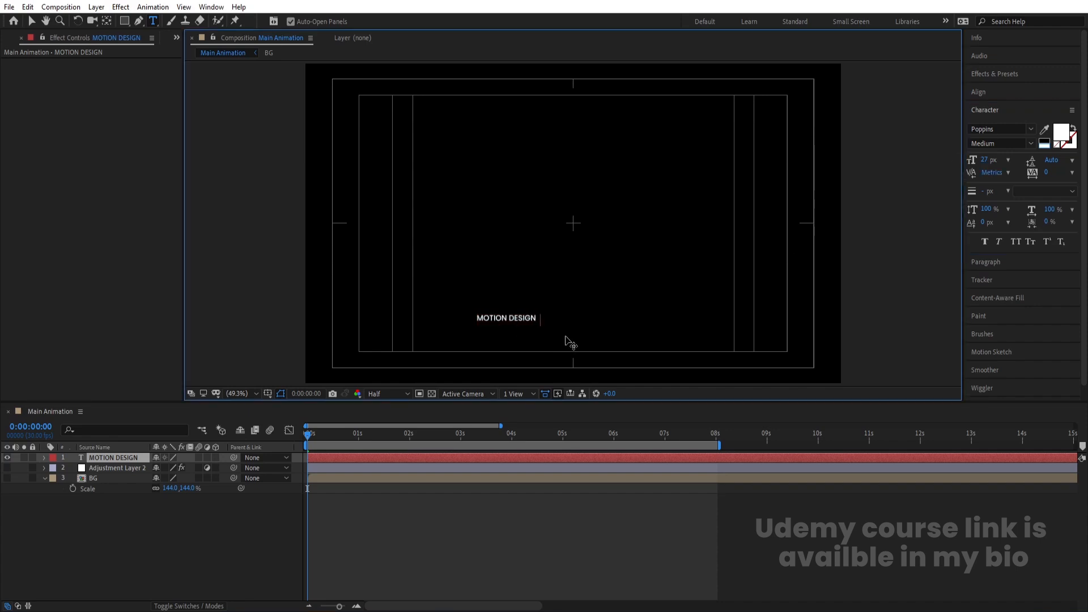
pyautogui.hotkey('ctrl', 'v')
pyautogui.hotkey('ctrl', 'v')
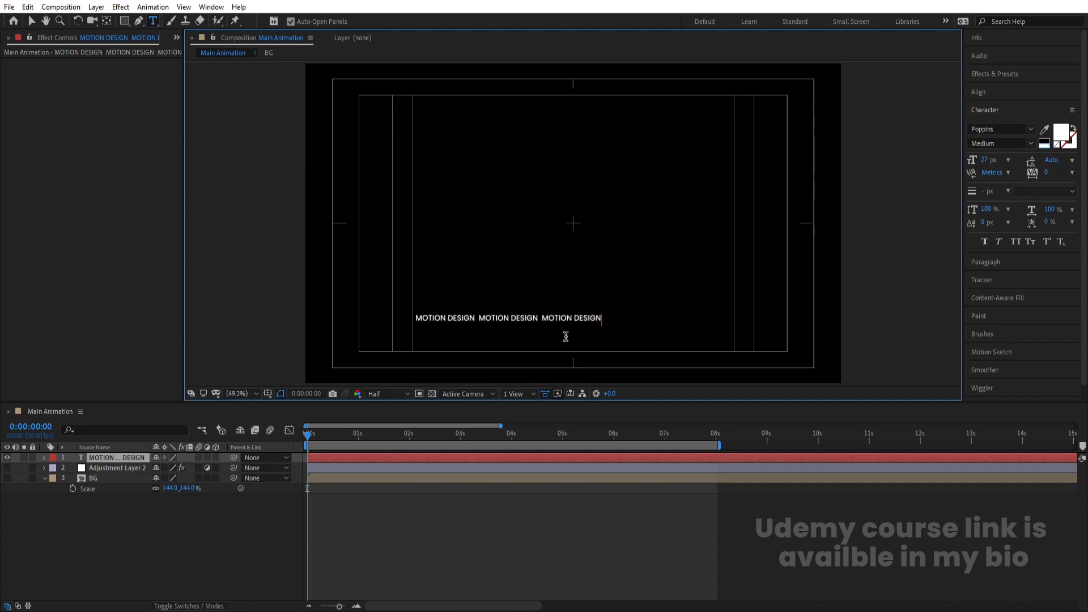
pyautogui.hotkey('ctrl', 'v')
pyautogui.hotkey('ctrl', 'v')
# Copy the whole MOTION DESIGN line and paste it repeatedly at its end so the text extends past both sides of the frame.
pyautogui.hotkey('ctrl', 'a')
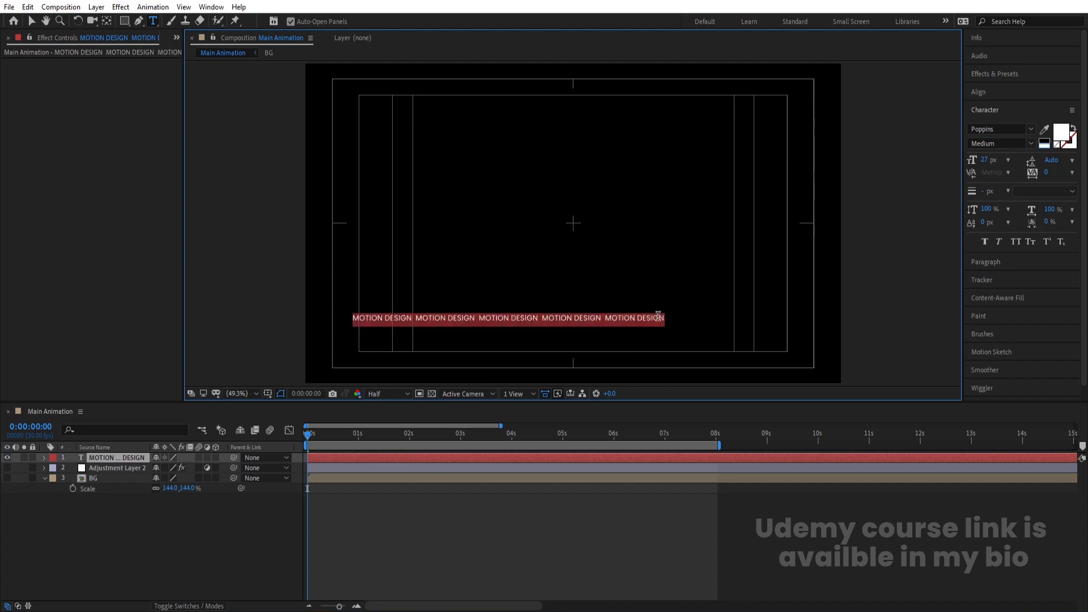
pyautogui.hotkey('ctrl', 'c')
pyautogui.press('End')
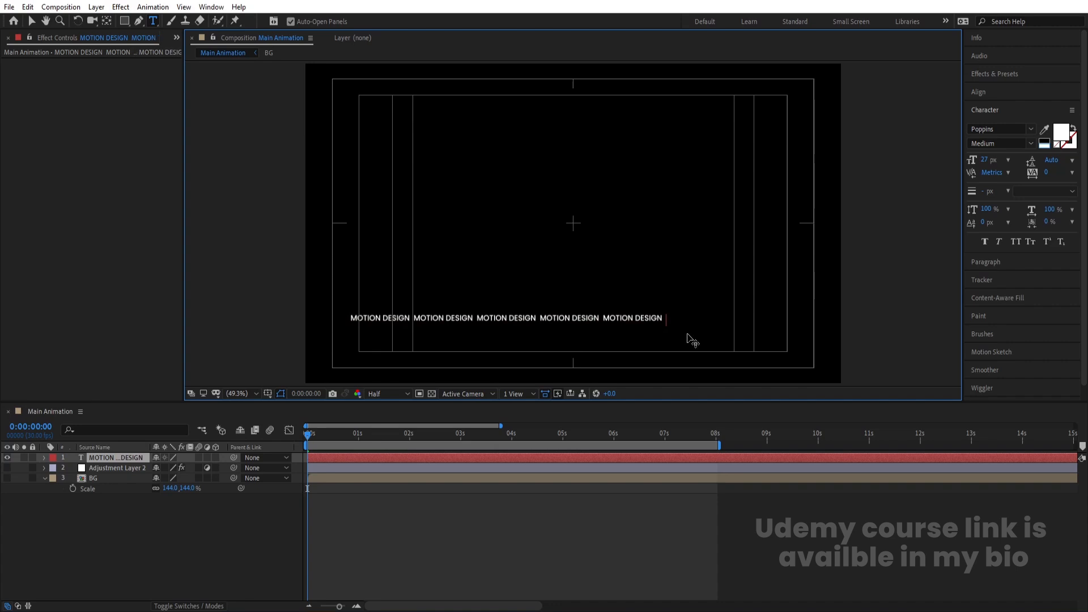
pyautogui.hotkey('ctrl', 'v')
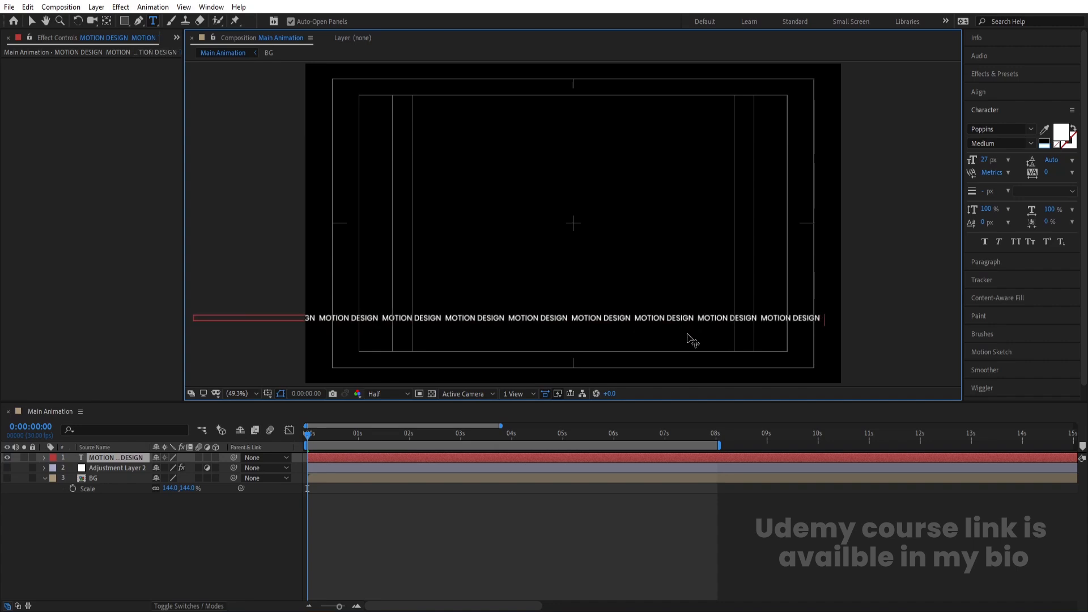
pyautogui.hotkey('ctrl', 'v')
pyautogui.click(225, 546)
# Center the MOTION DESIGN text layer horizontally and vertically in the composition.
pyautogui.click(98, 461)
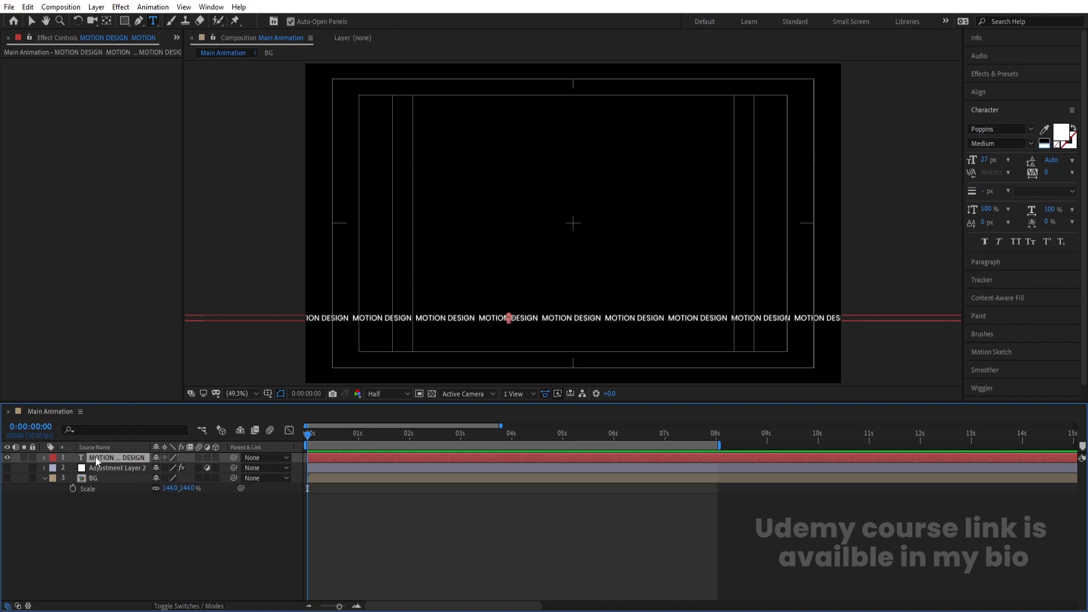
pyautogui.click(1001, 92)
pyautogui.click(994, 122)
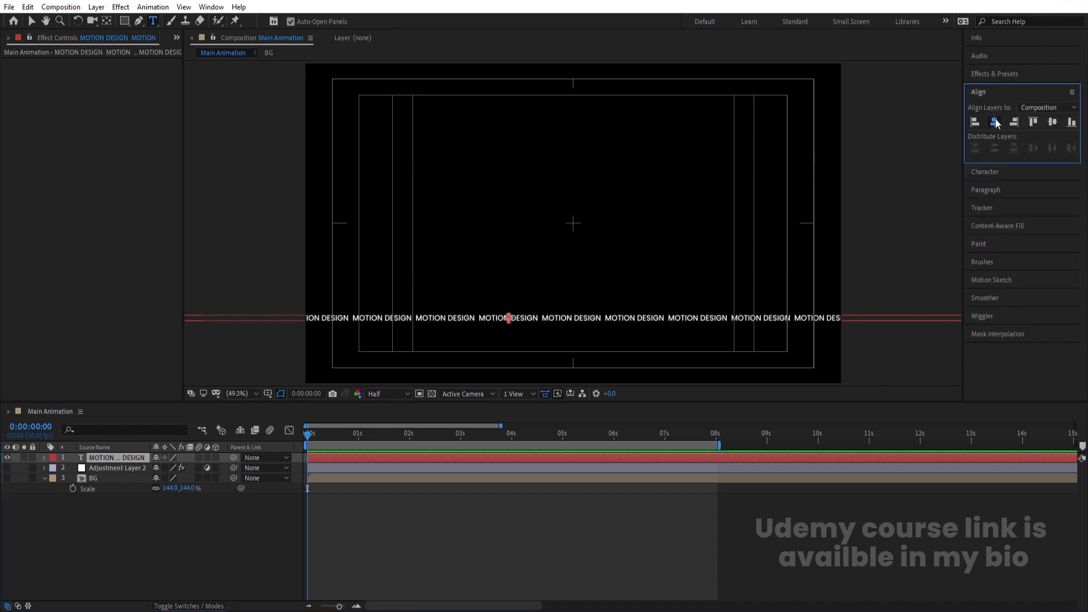
pyautogui.click(1054, 123)
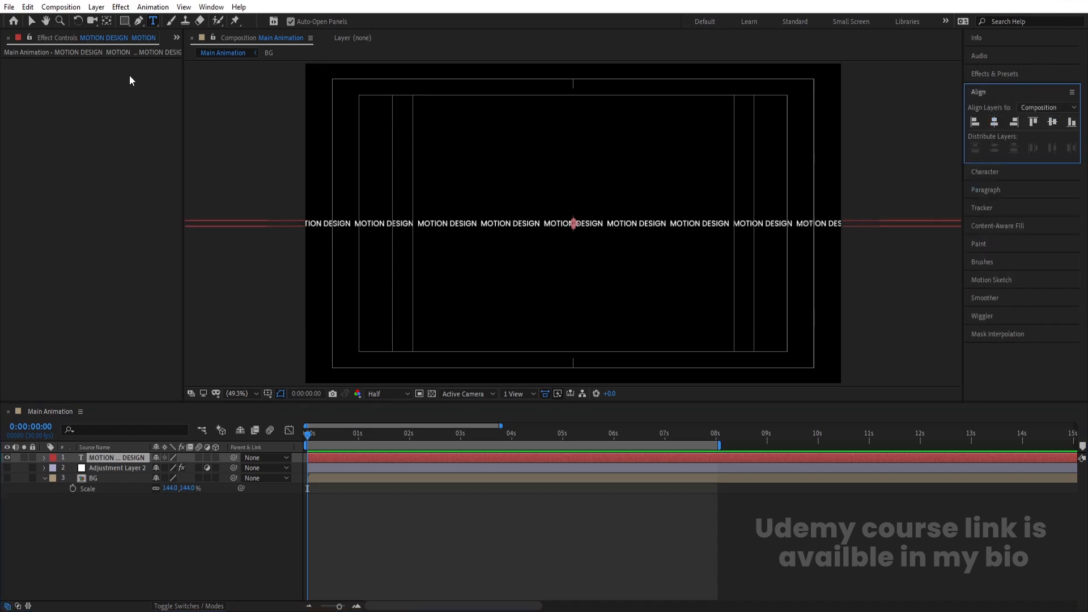
# Draw a rectangular mask just inside the frame edges on the text layer, and make the text follow Mask 1 with Reverse Path on.
pyautogui.click(126, 22)
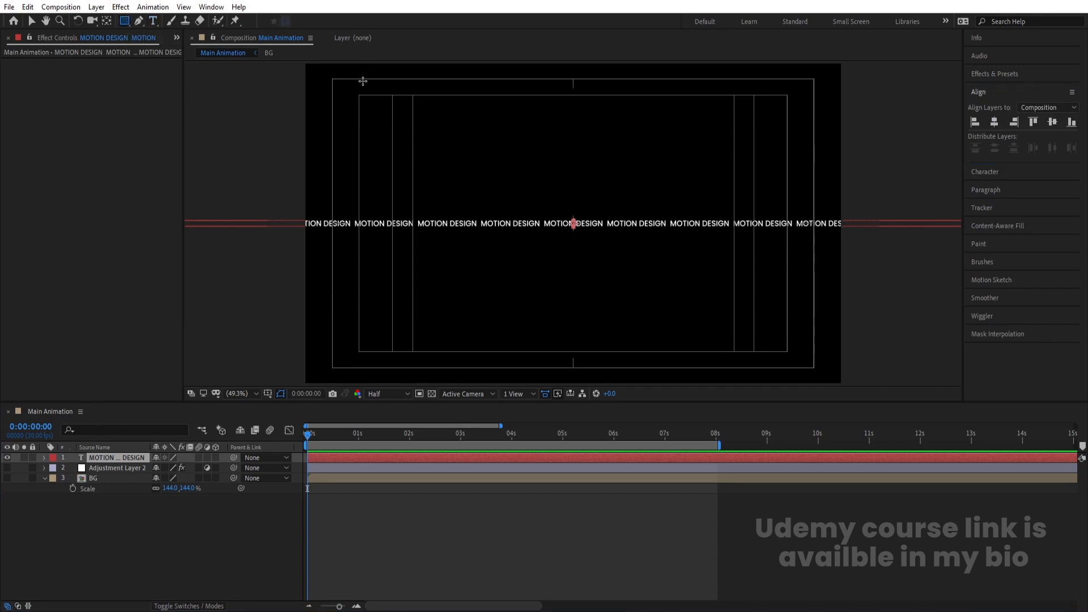
pyautogui.moveTo(322, 79); pyautogui.dragTo(825, 369)
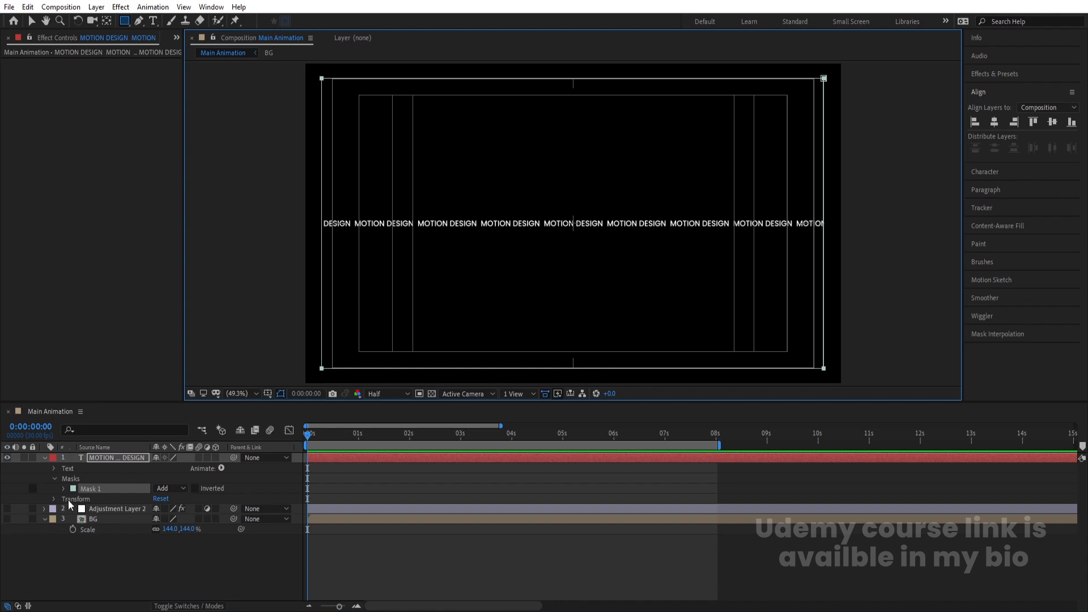
pyautogui.click(53, 470)
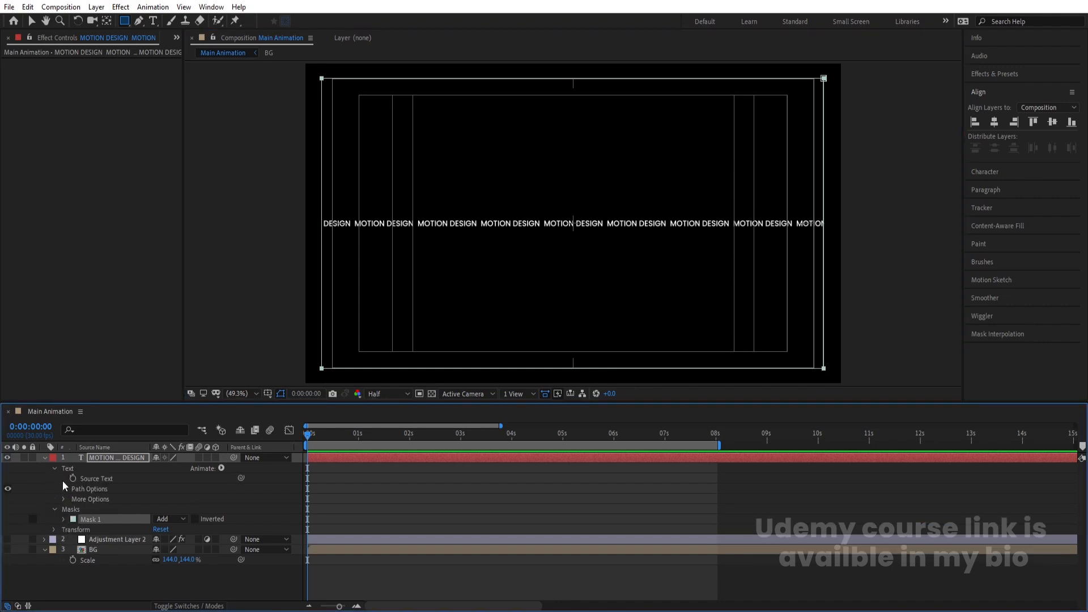
pyautogui.click(63, 490)
pyautogui.click(97, 499)
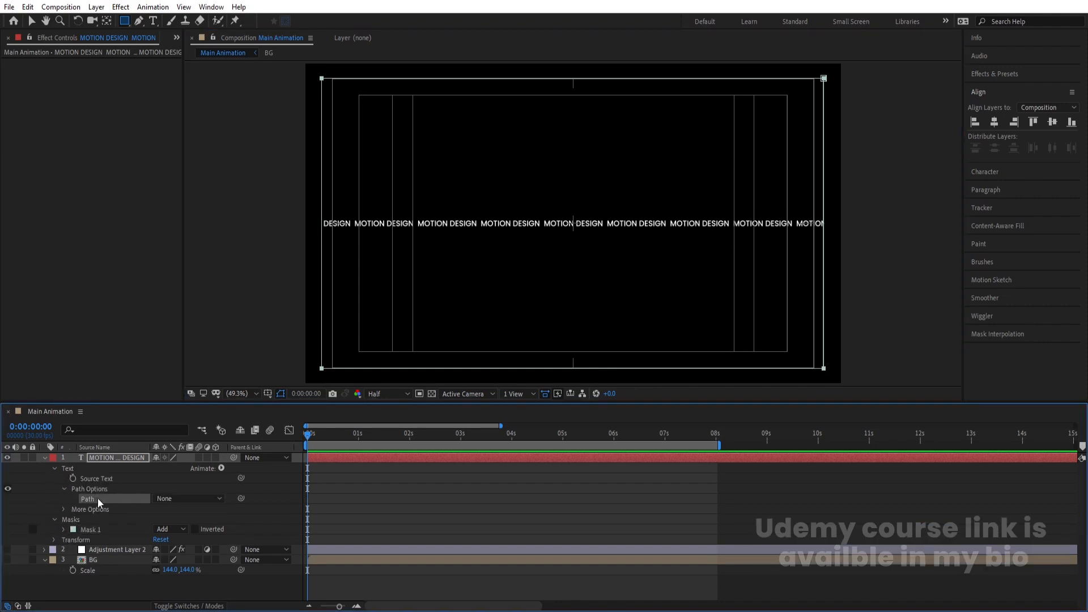
pyautogui.click(159, 499)
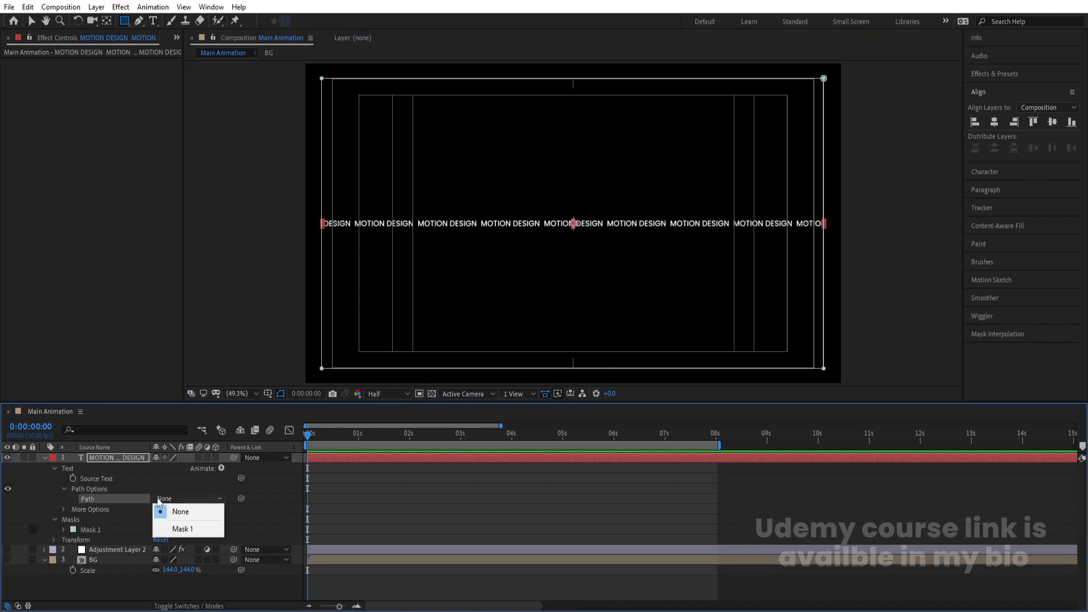
pyautogui.click(179, 531)
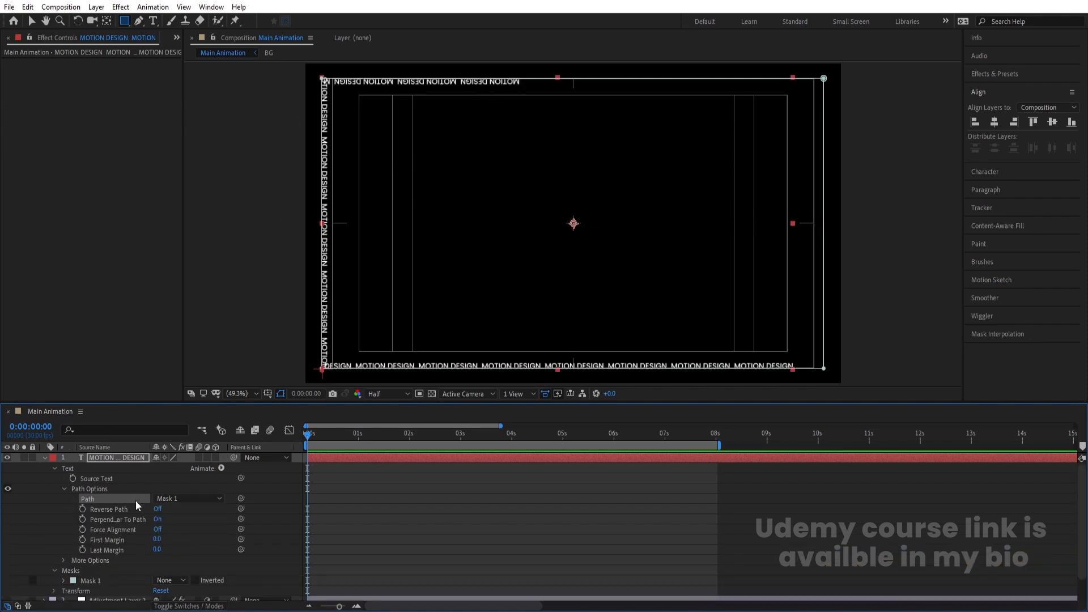
pyautogui.click(117, 510)
pyautogui.click(156, 509)
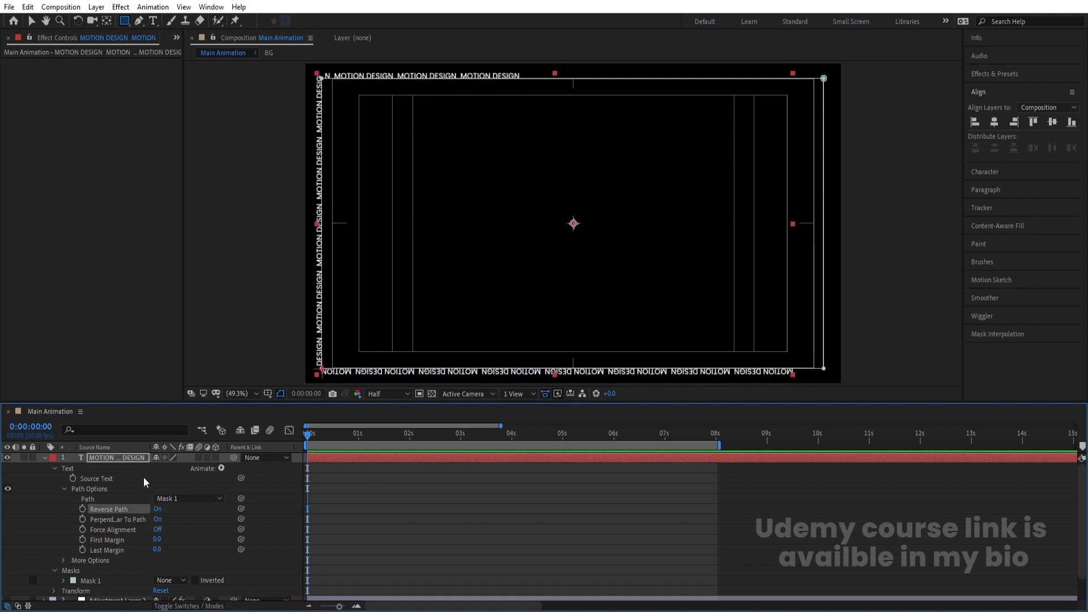
# Paste more MOTION DESIGN repeats at the end of the path text until it runs around the whole rectangle.
pyautogui.click(153, 21)
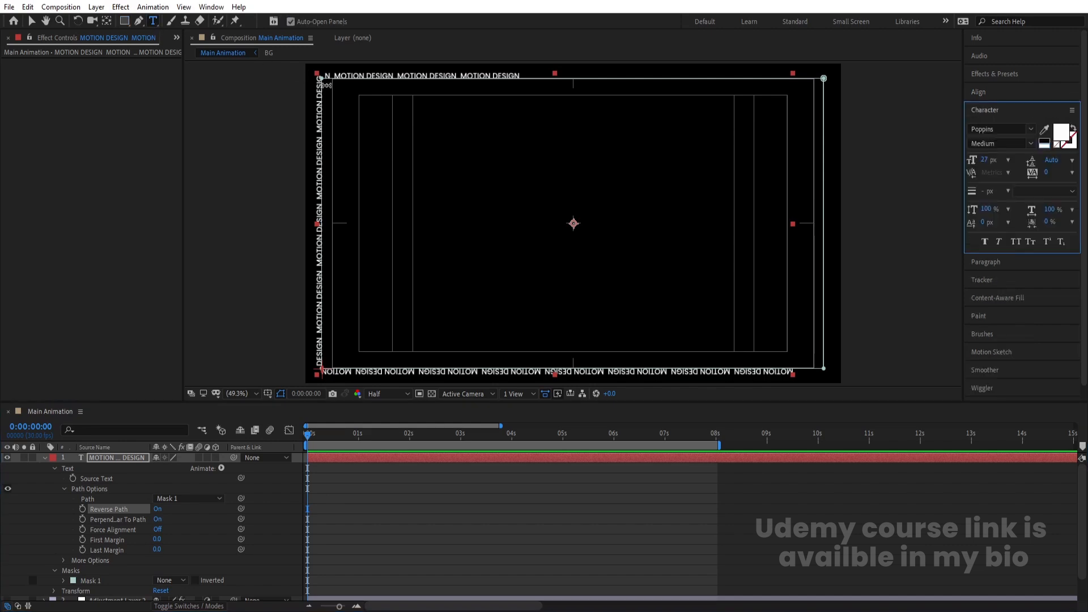
pyautogui.click(350, 79)
pyautogui.hotkey('ctrl', 'a')
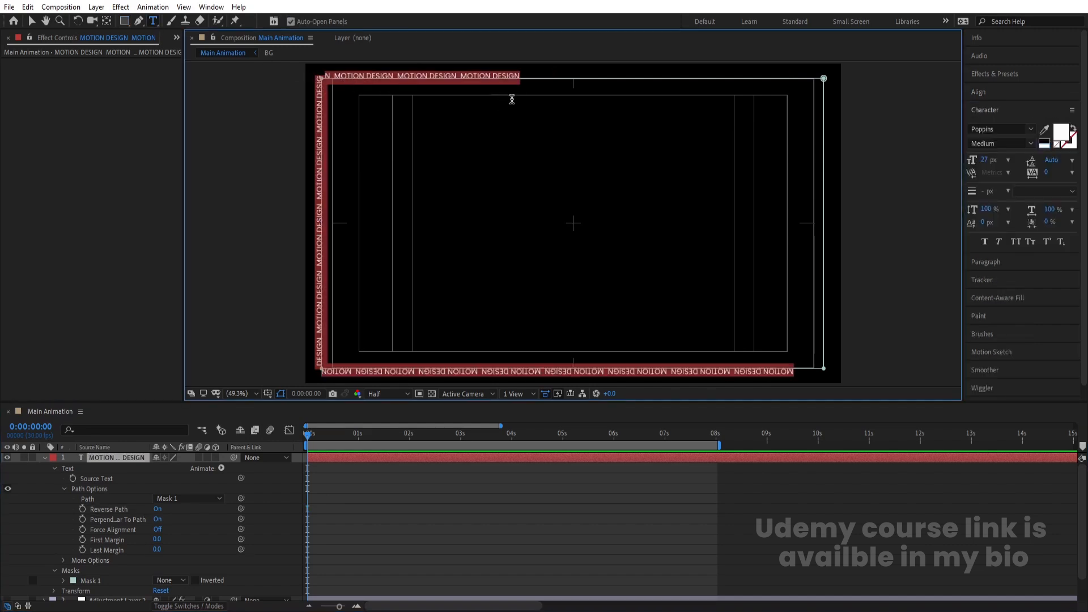
pyautogui.click(524, 81)
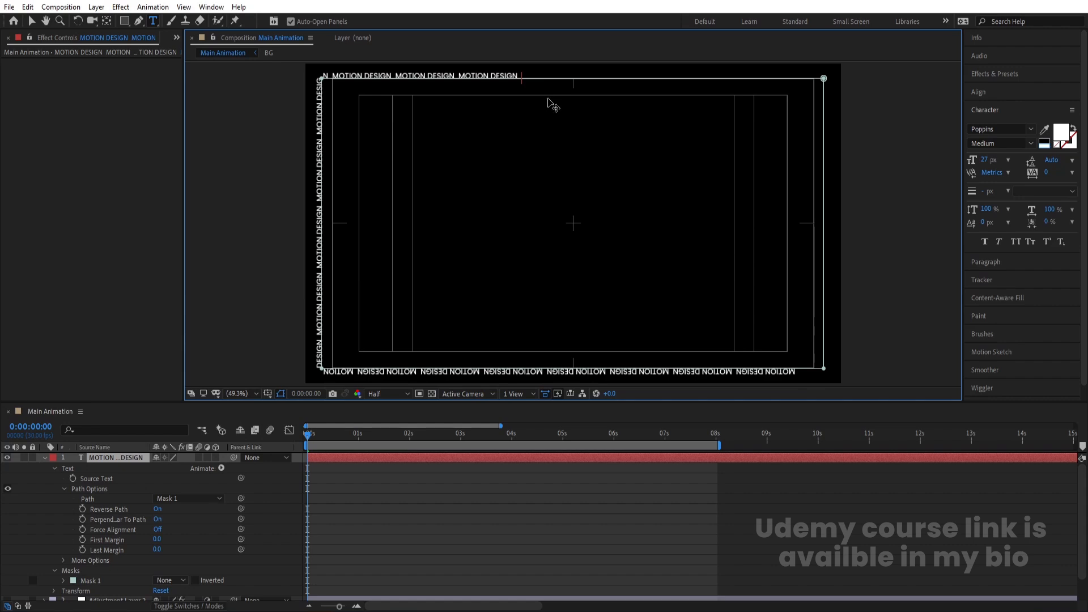
pyautogui.hotkey('ctrl', 'v')
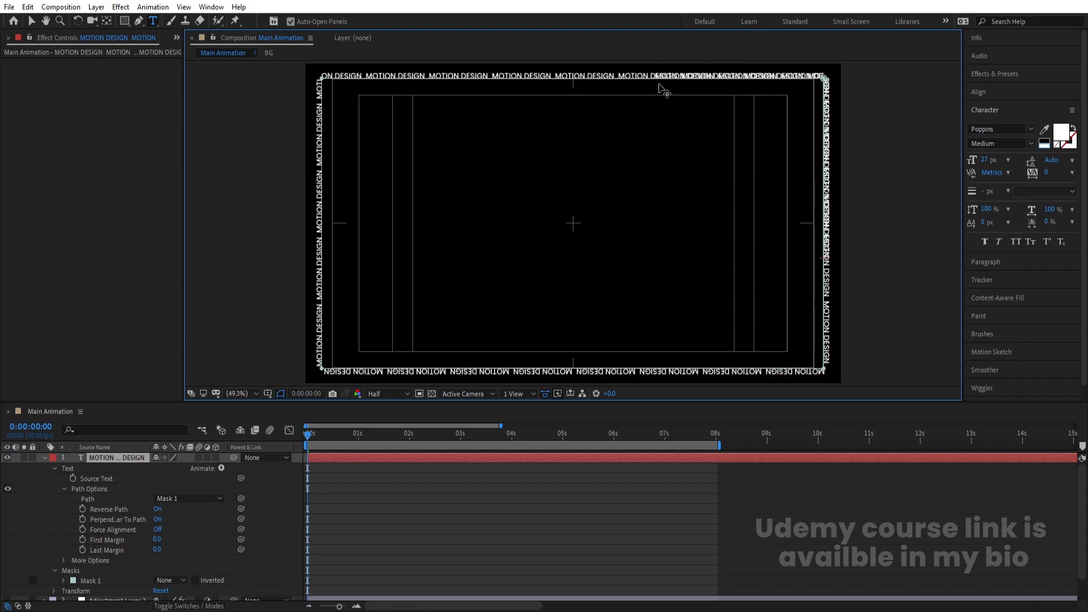
# Set the size of all the path text to 22 px.
pyautogui.hotkey('ctrl', 'a')
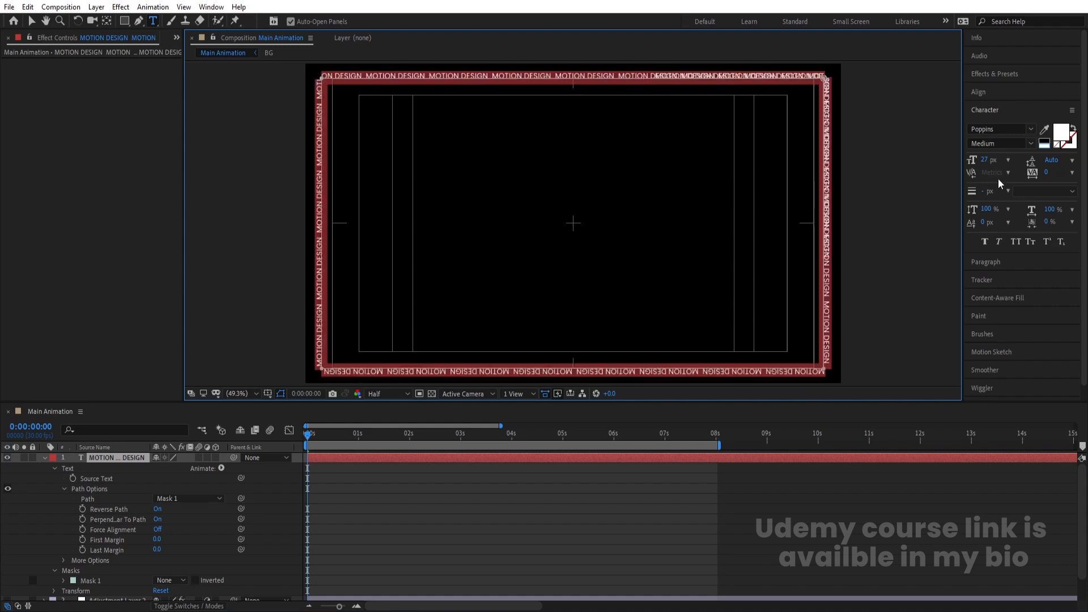
pyautogui.moveTo(987, 162); pyautogui.dragTo(983, 160)
pyautogui.press('Num_Lock')
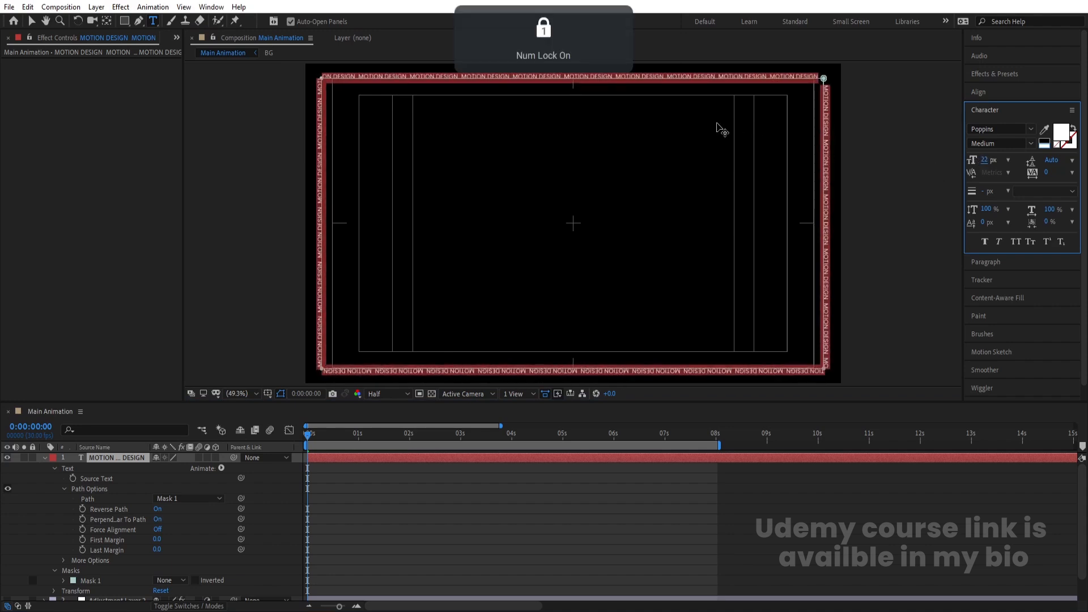
pyautogui.click(352, 473)
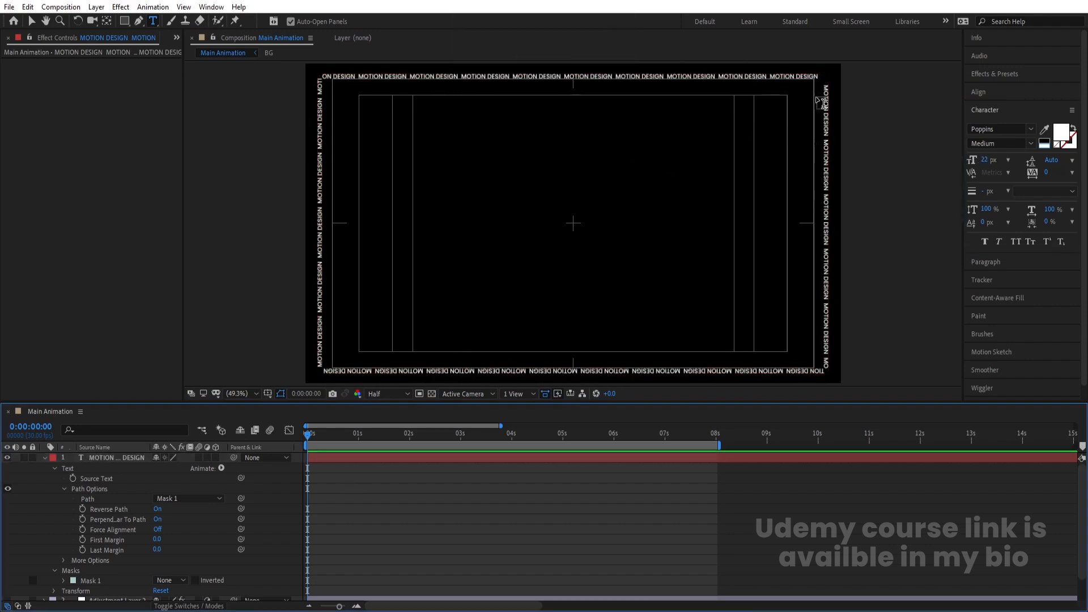
pyautogui.click(110, 477)
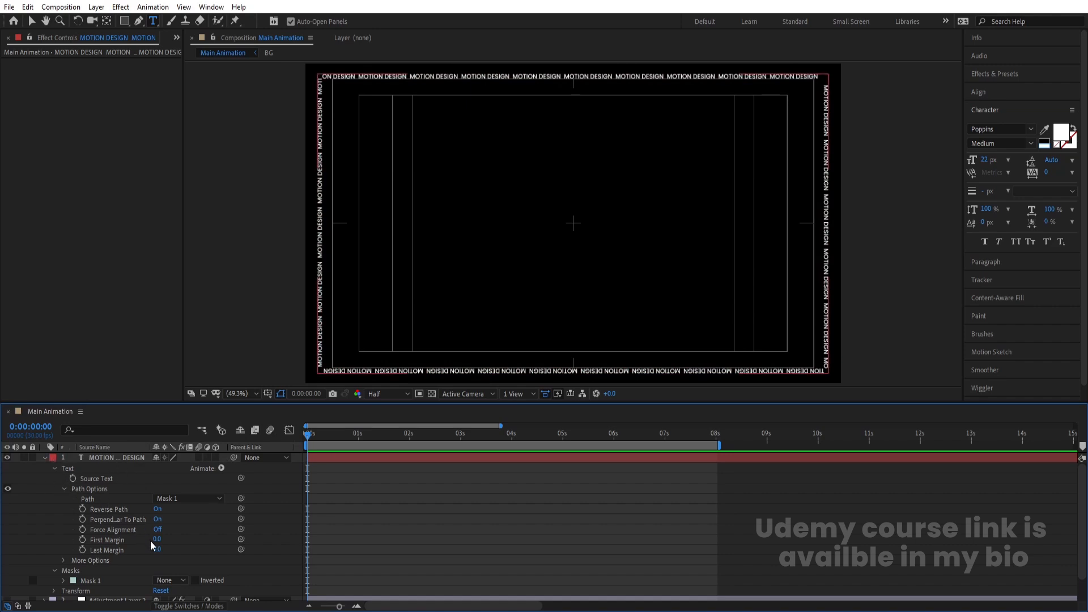
pyautogui.moveTo(156, 540); pyautogui.dragTo(220, 537)
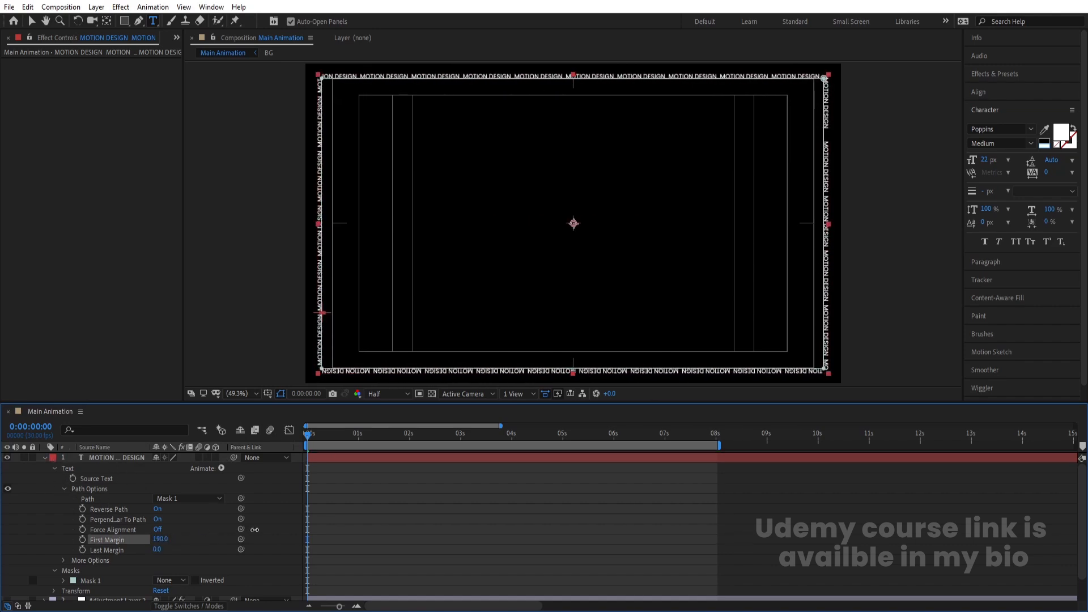
pyautogui.hotkey('ctrl', 'z')
# Keyframe the path text's First Margin from 0.0 at the start to a larger value at 8 seconds, and preview the motion.
pyautogui.click(82, 539)
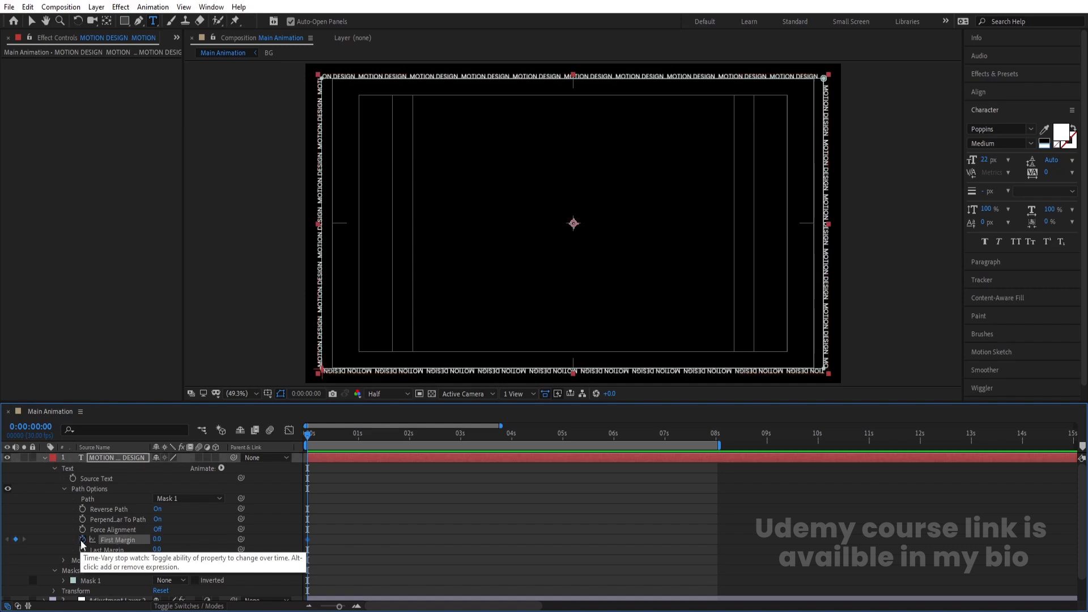
pyautogui.click(716, 433)
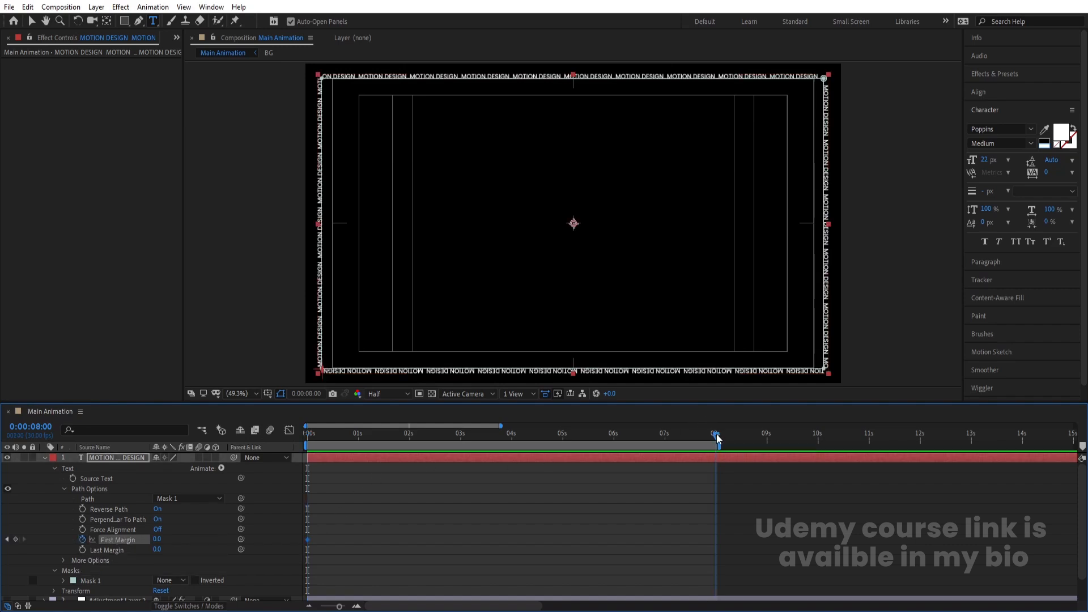
pyautogui.moveTo(165, 543); pyautogui.dragTo(838, 479)
pyautogui.press('space')
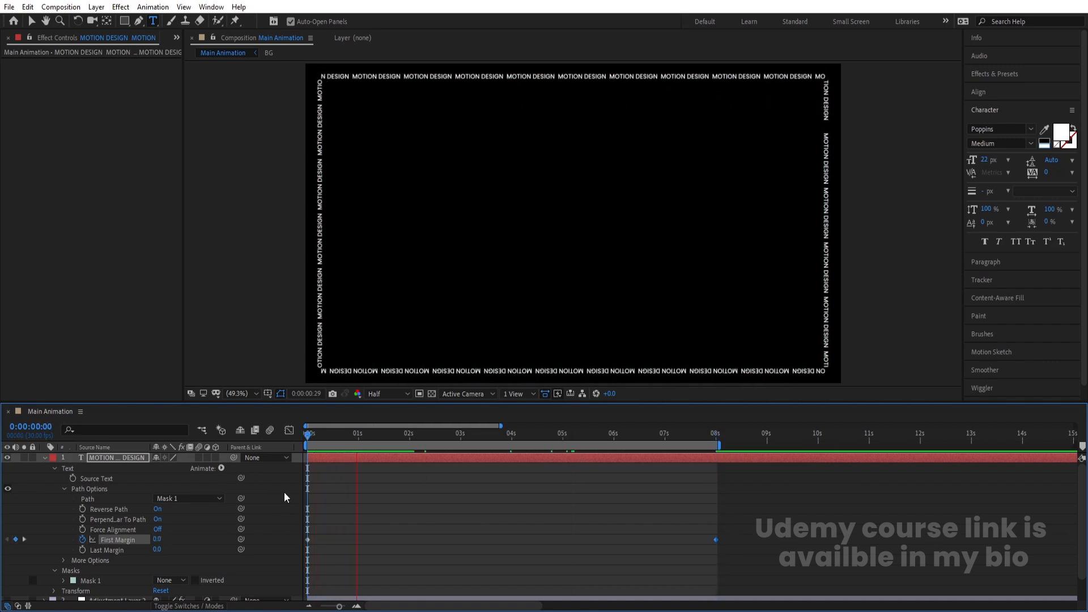
pyautogui.press('space')
pyautogui.click(45, 458)
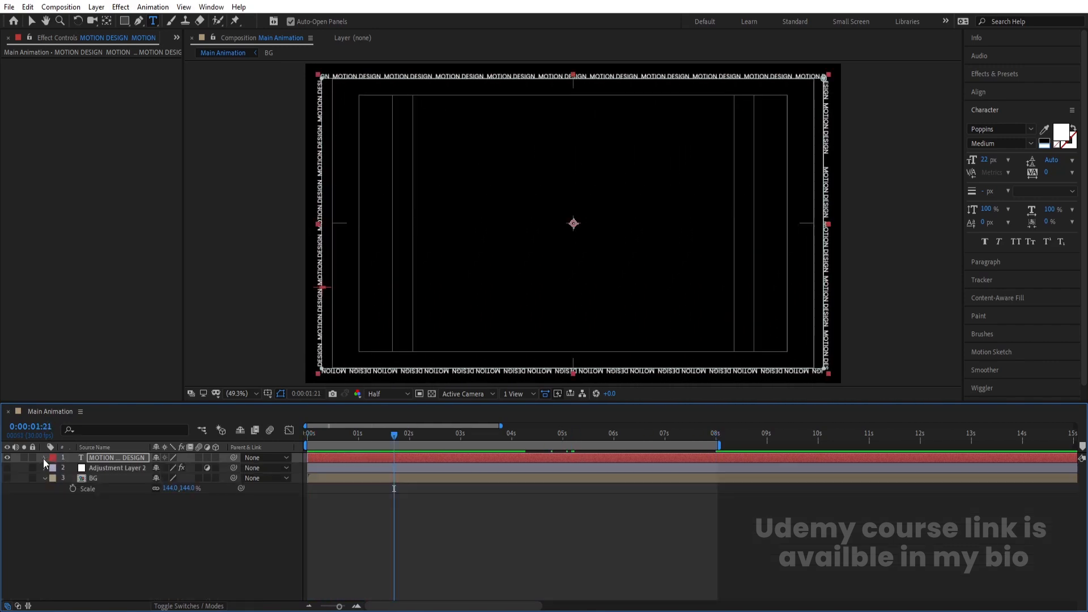
# Duplicate the path text layer, scale the copy to 95% as an inner border, and preview both.
pyautogui.click(160, 529)
pyautogui.click(104, 478)
pyautogui.press('s')
pyautogui.click(93, 458)
pyautogui.hotkey('ctrl', 'd')
pyautogui.press('s')
pyautogui.moveTo(168, 468); pyautogui.dragTo(167, 468)
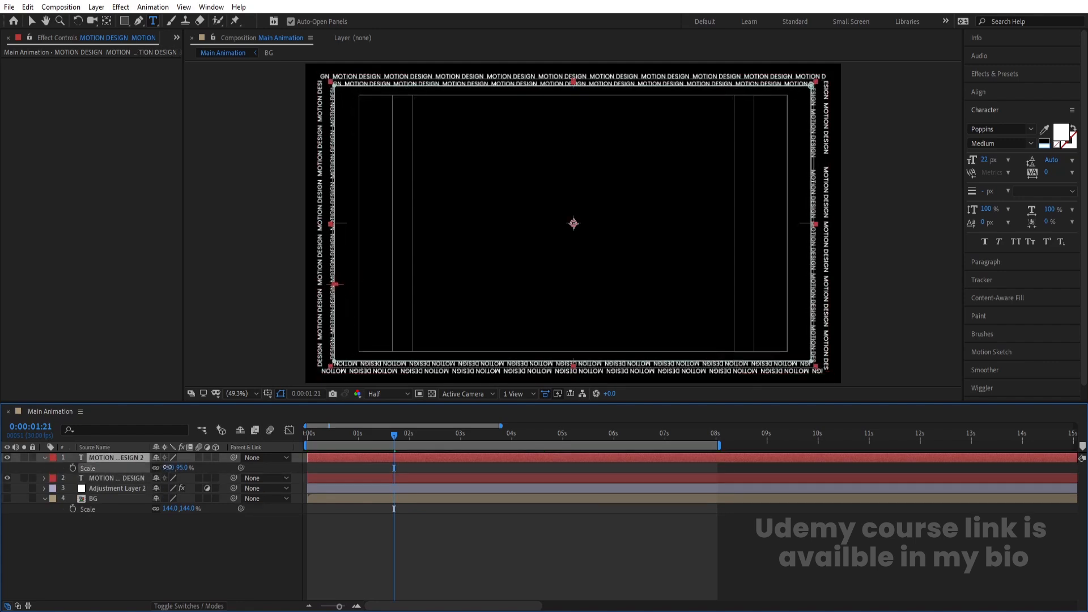
pyautogui.press('space')
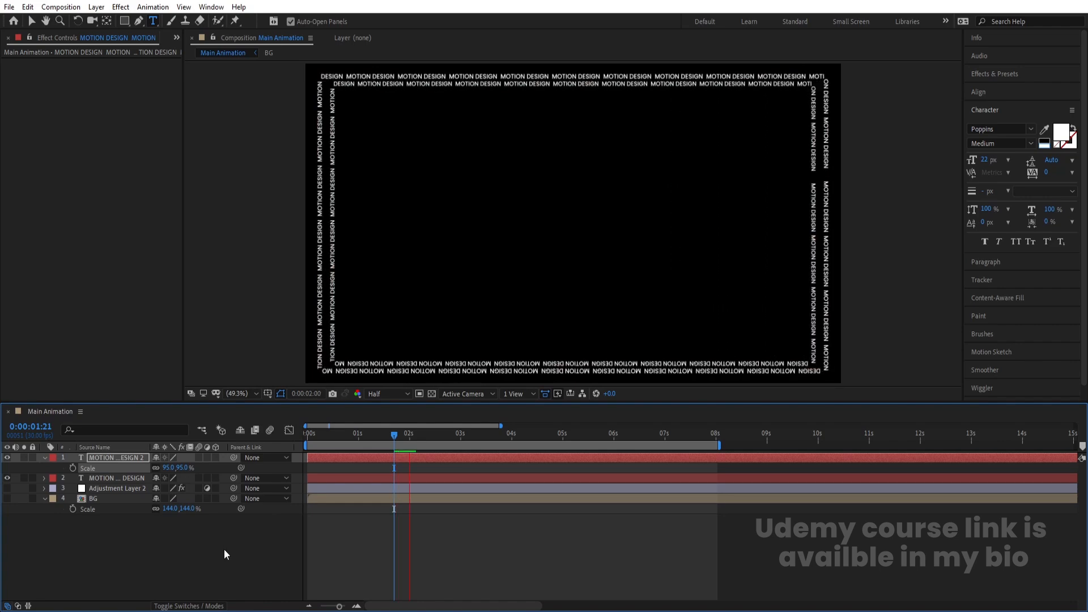
pyautogui.press('space')
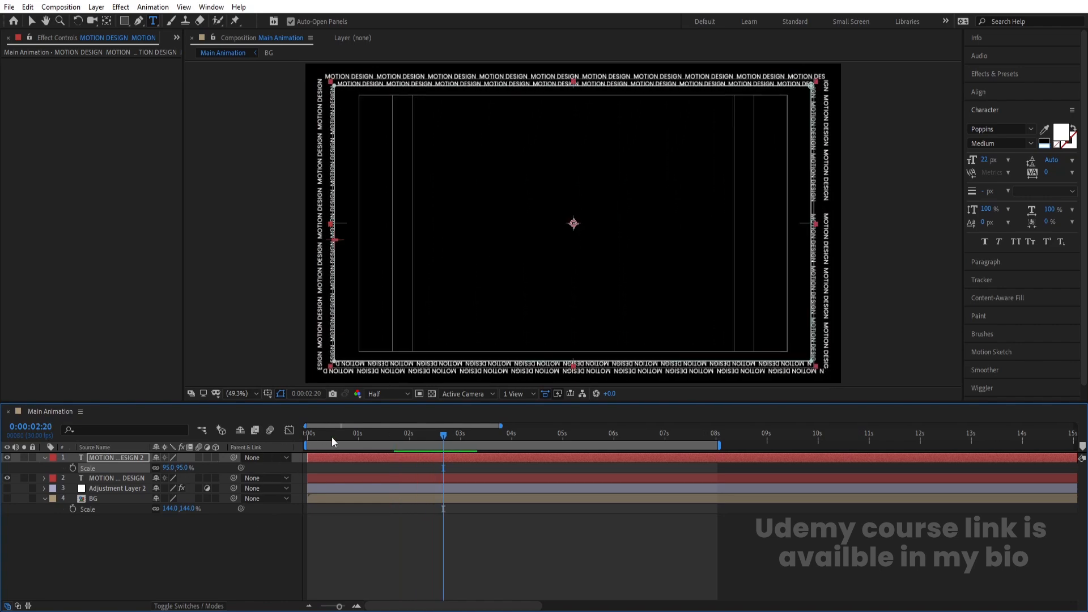
# Return to the first frame, make Adjustment Layer 2 and BG visible again, and preview the animation.
pyautogui.press('Home')
pyautogui.click(6, 488)
pyautogui.click(7, 499)
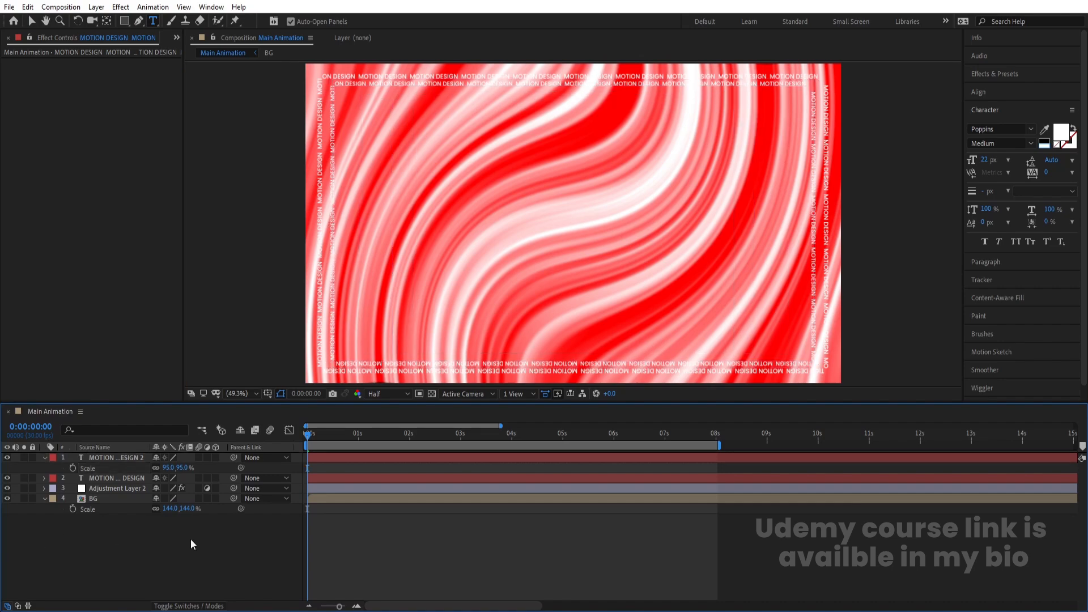
pyautogui.press('space')
pyautogui.press('space')
# Add a new 250 px text layer reading MOTION on the first line and DESIGN on the second.
pyautogui.click(153, 22)
pyautogui.click(455, 238)
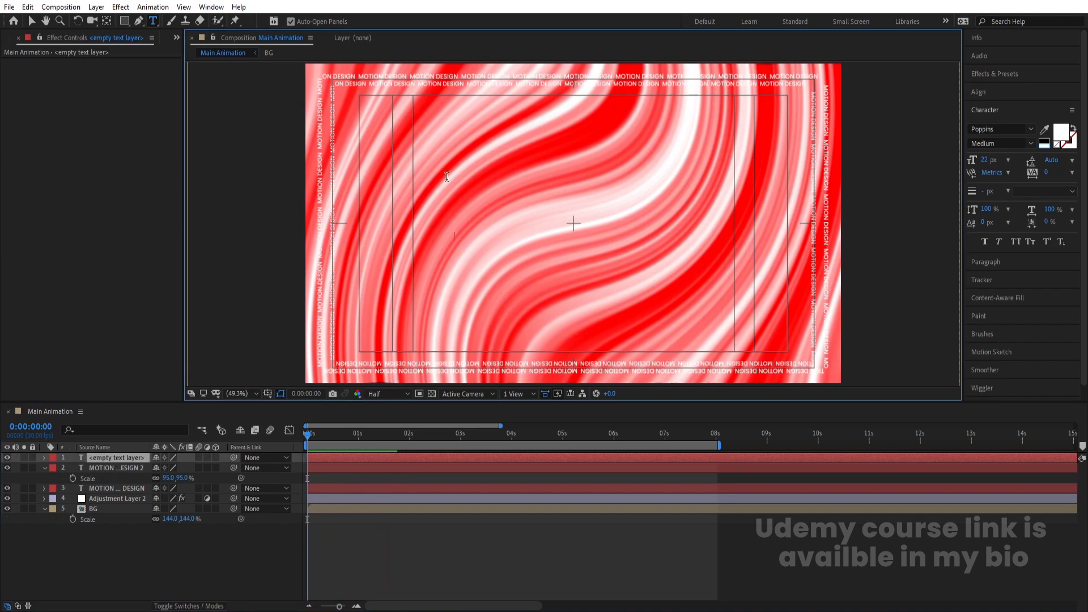
pyautogui.click(986, 160)
pyautogui.write('250')
pyautogui.press('Return')
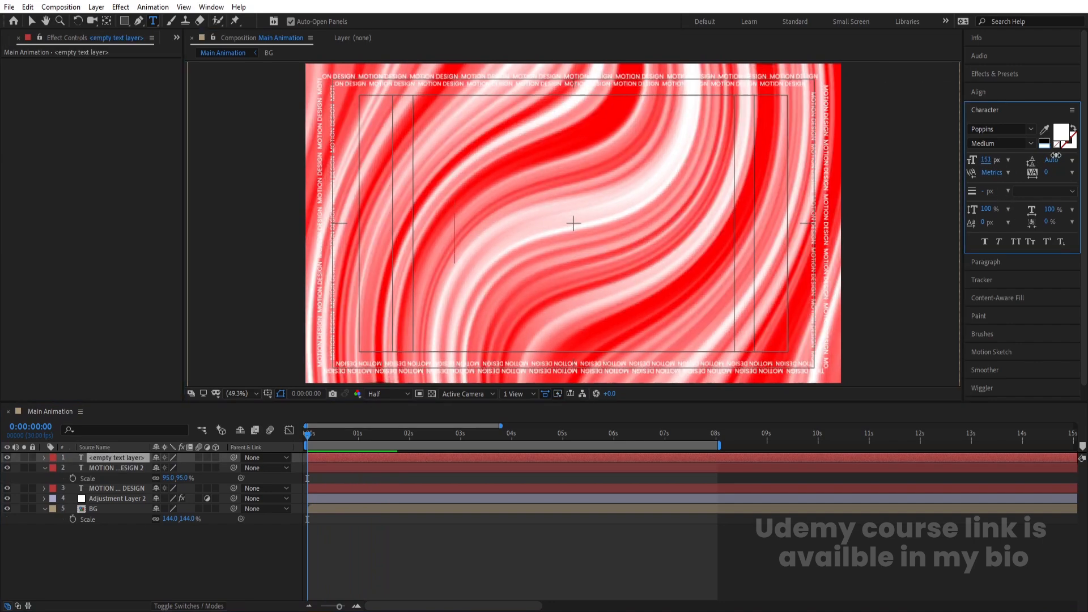
pyautogui.click(454, 218)
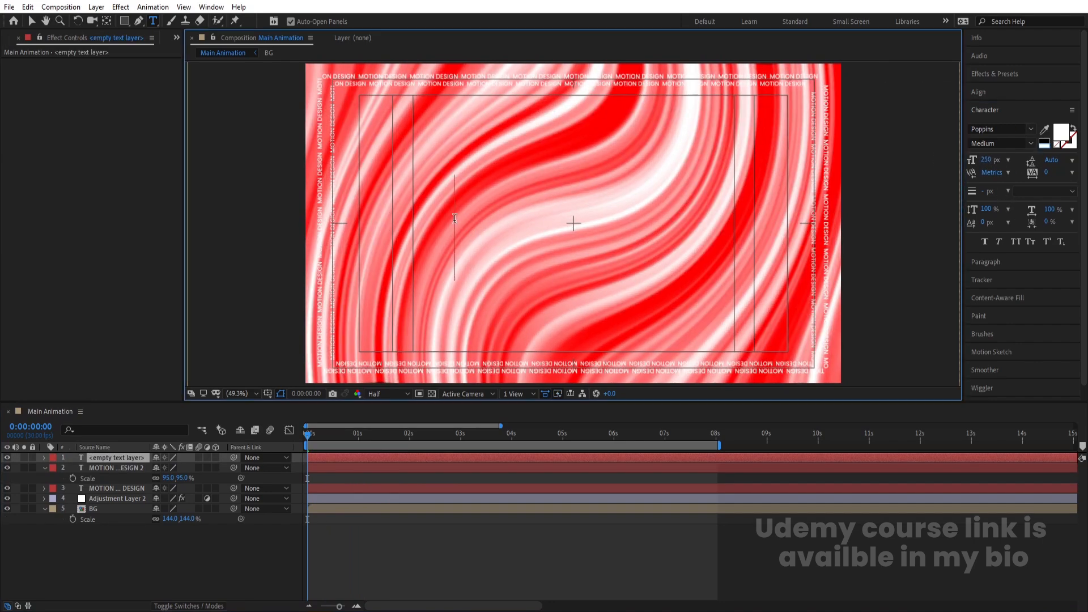
pyautogui.write('MOTION')
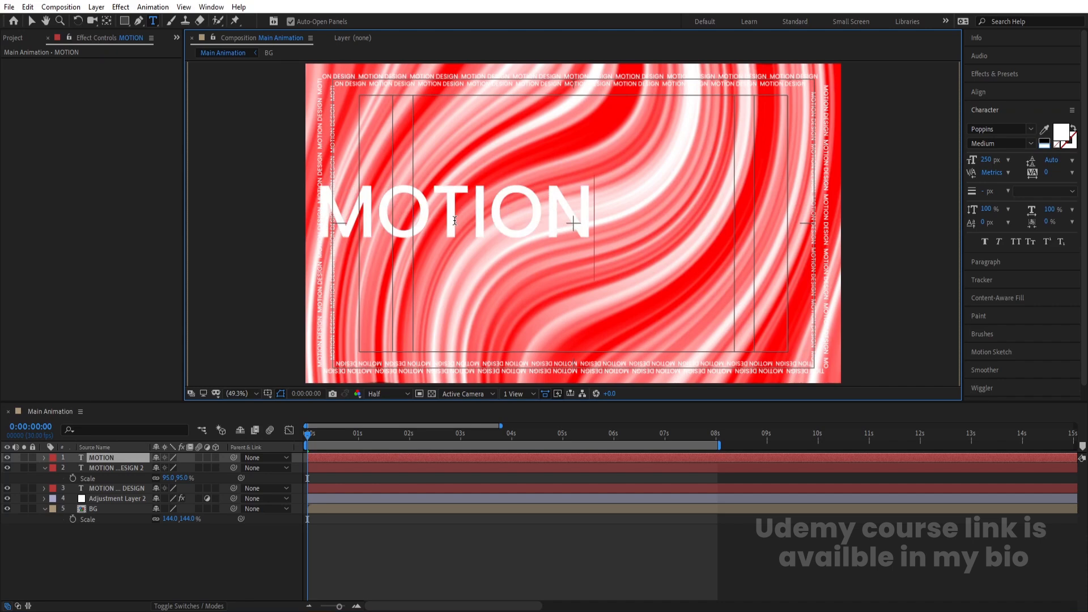
pyautogui.press('Return')
pyautogui.write('DESIGN')
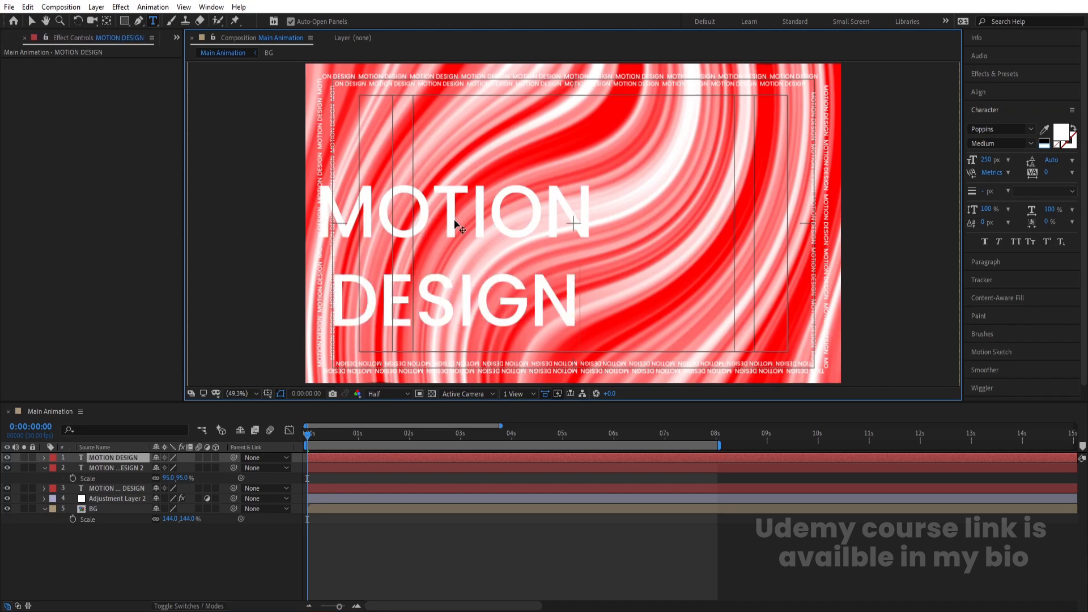
# Tighten the whole title's spacing to 191 px leading and -71 tracking.
pyautogui.hotkey('ctrl', 'a')
pyautogui.moveTo(1050, 158)
pyautogui.mouseDown()
pyautogui.moveTo(1004, 159)
pyautogui.moveTo(1085, 153)
pyautogui.moveTo(1060, 163)
pyautogui.mouseUp()
pyautogui.moveTo(1046, 173)
pyautogui.mouseDown()
pyautogui.moveTo(990, 163)
pyautogui.moveTo(1062, 165)
pyautogui.mouseUp()
# Set the title's MOTION line to the ExtraLight font weight, leaving the DESIGN line as it is.
pyautogui.click(475, 179)
pyautogui.hotkey('ctrl', 'a')
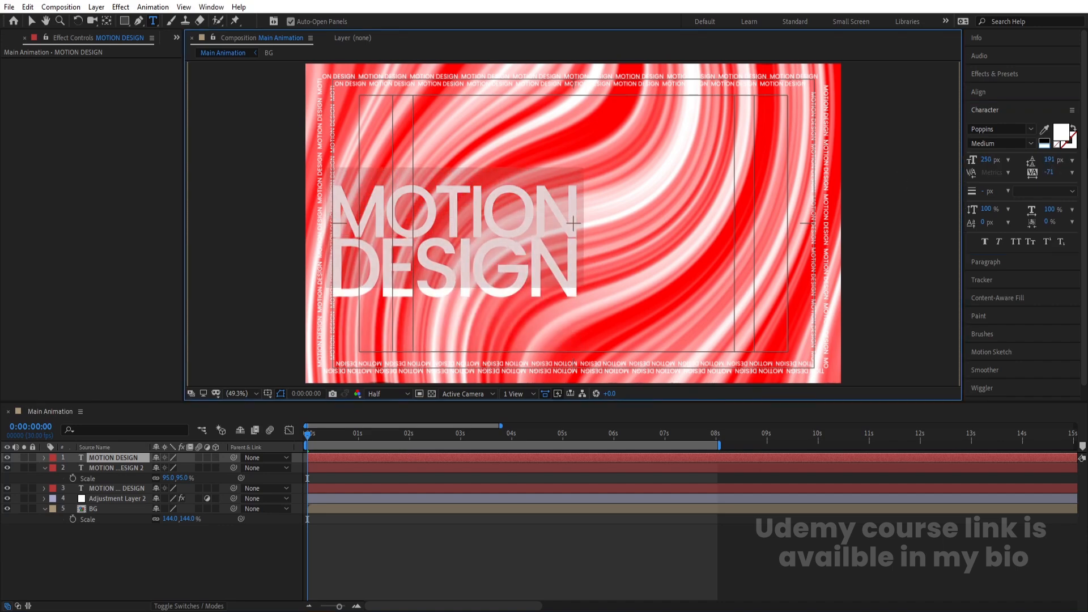
pyautogui.click(1030, 144)
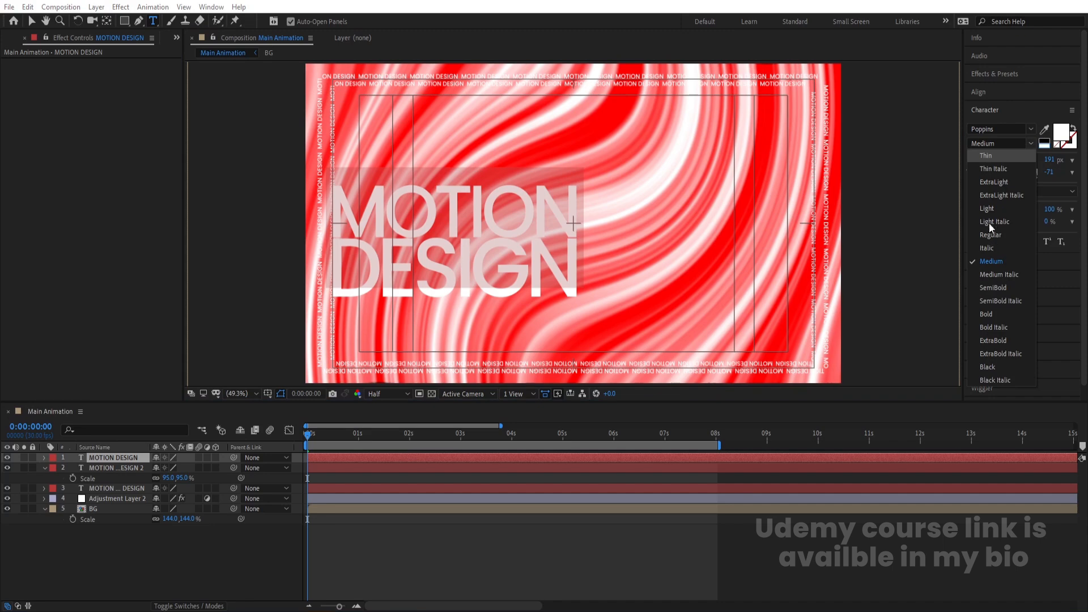
pyautogui.click(989, 209)
pyautogui.click(1028, 145)
pyautogui.click(992, 183)
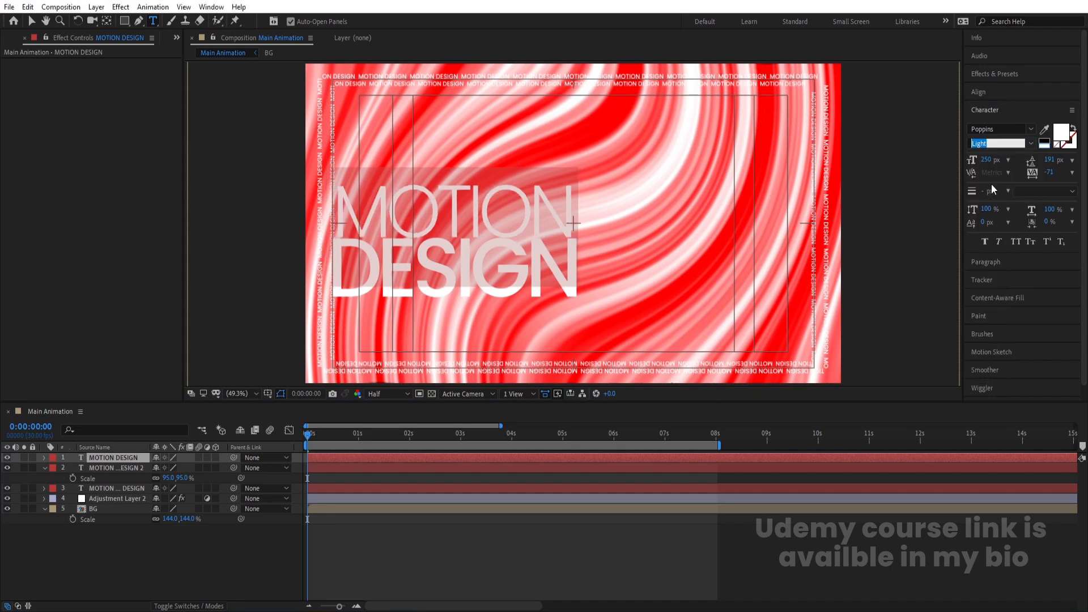
# Center the title layer horizontally and vertically in the composition.
pyautogui.click(138, 545)
pyautogui.click(128, 460)
pyautogui.click(981, 93)
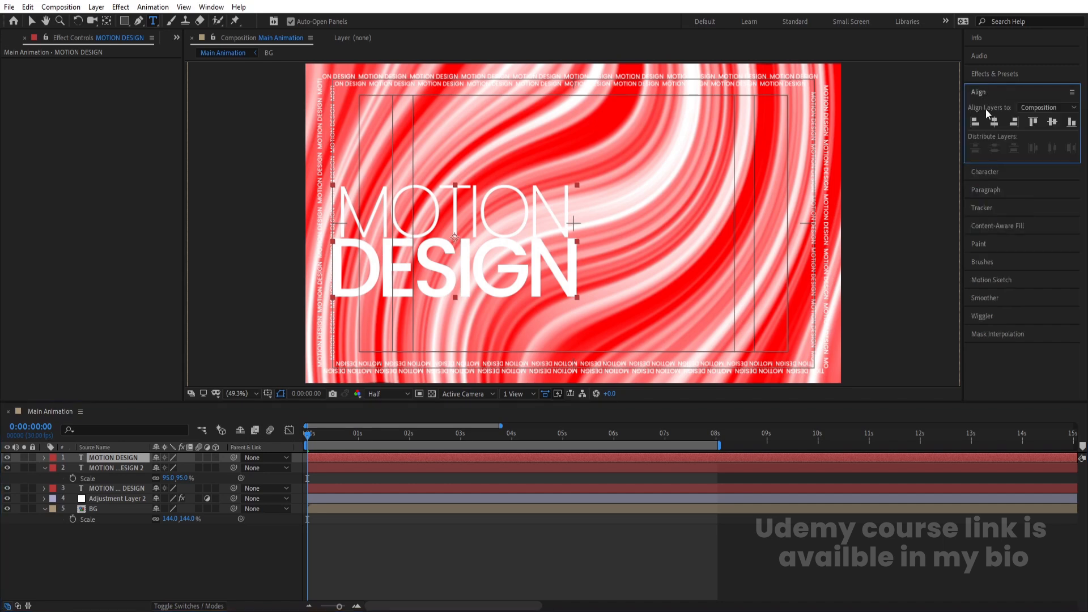
pyautogui.click(994, 123)
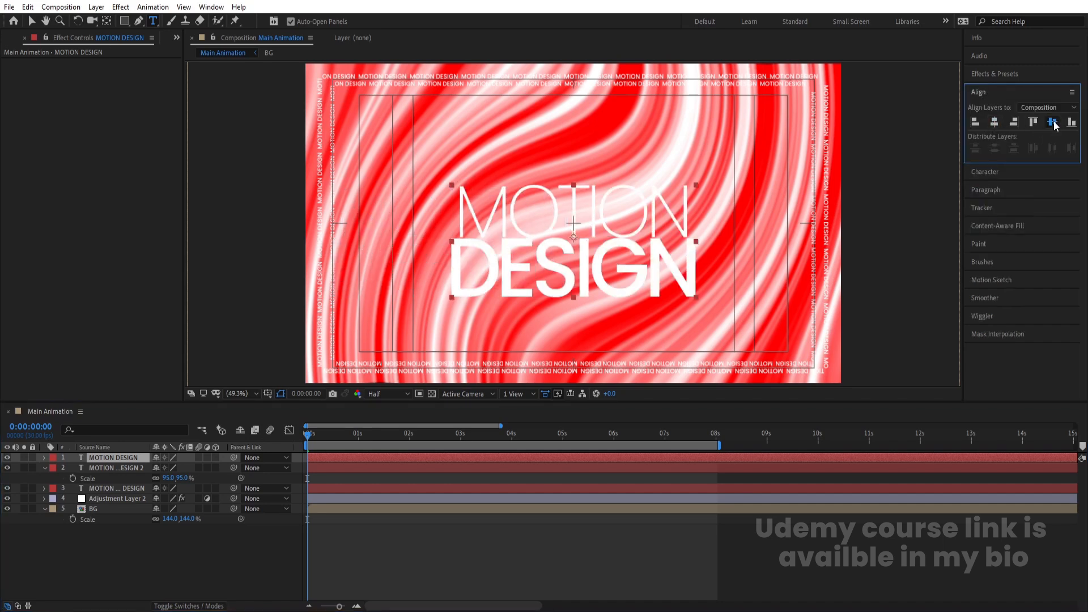
pyautogui.click(1052, 121)
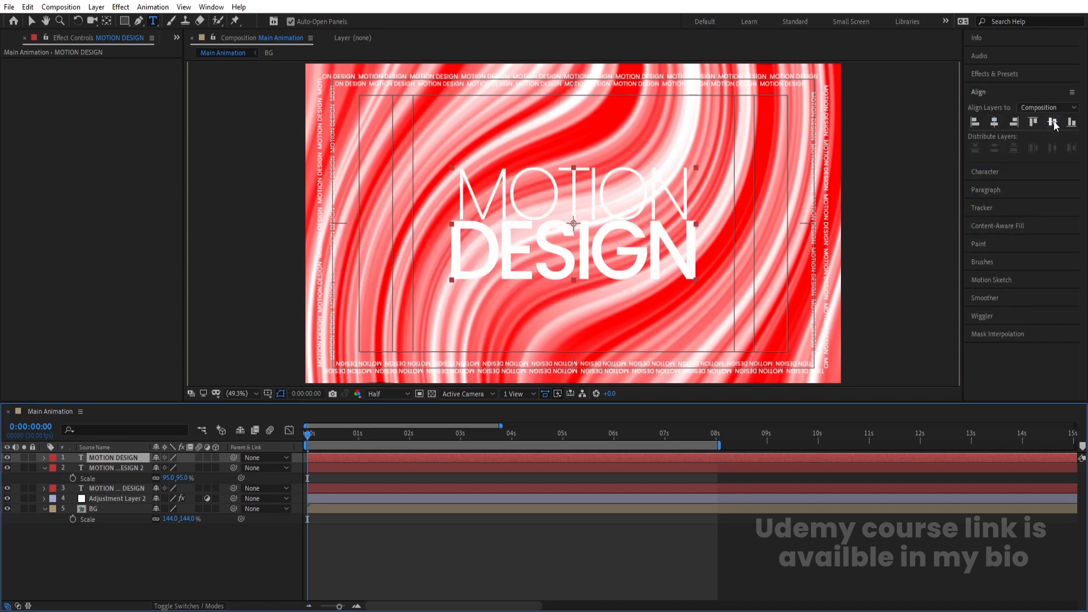
# Change the title's MOTION line to the Thin weight and enlarge it to 273 px to match the width of DESIGN.
pyautogui.doubleClick(610, 209)
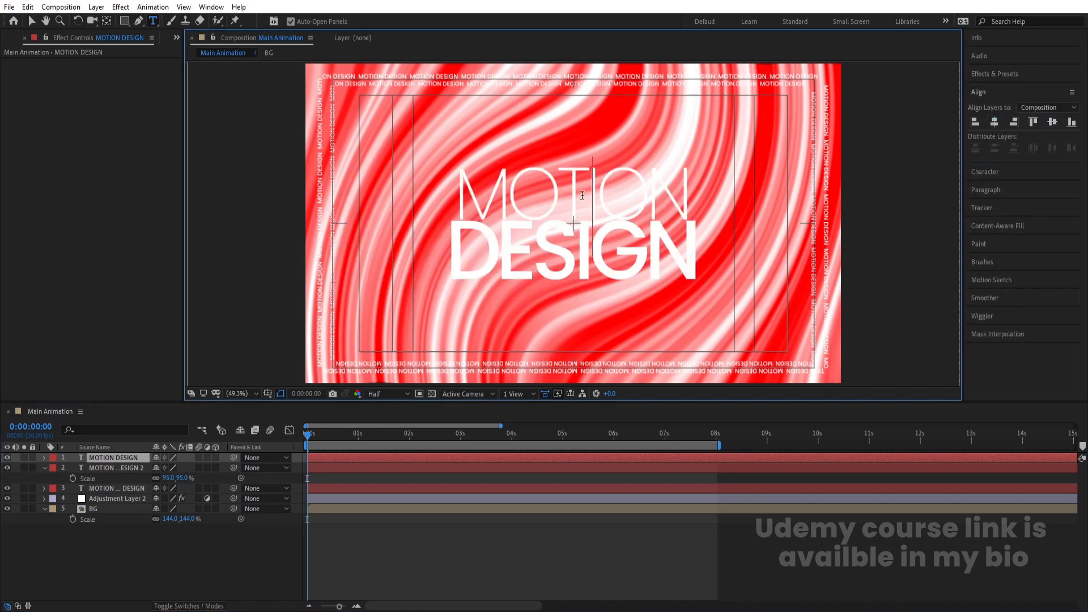
pyautogui.click(985, 172)
pyautogui.click(1031, 143)
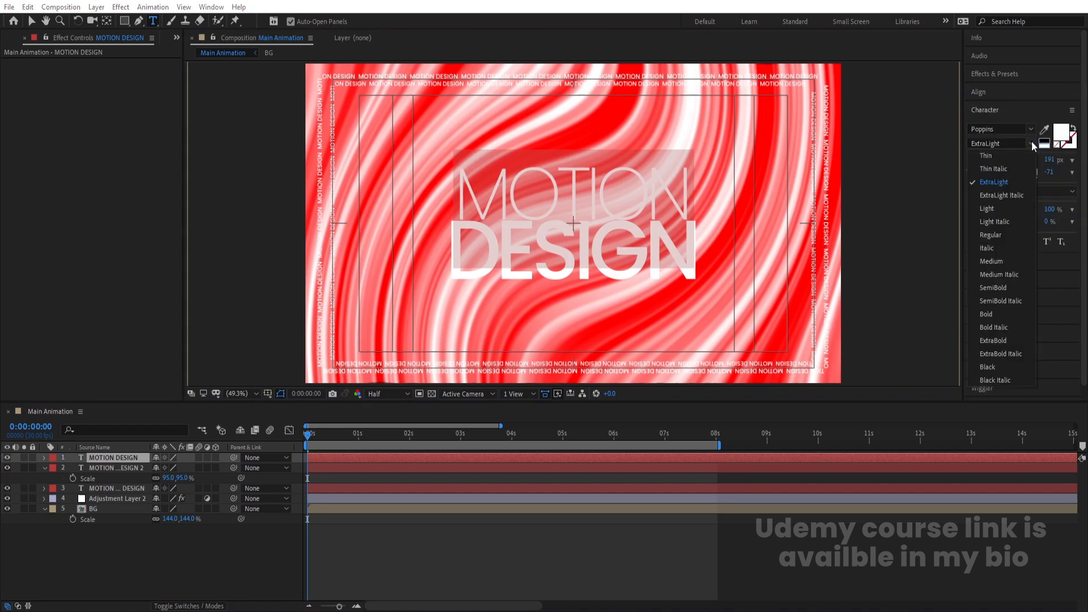
pyautogui.click(987, 158)
pyautogui.moveTo(986, 159); pyautogui.dragTo(1003, 160)
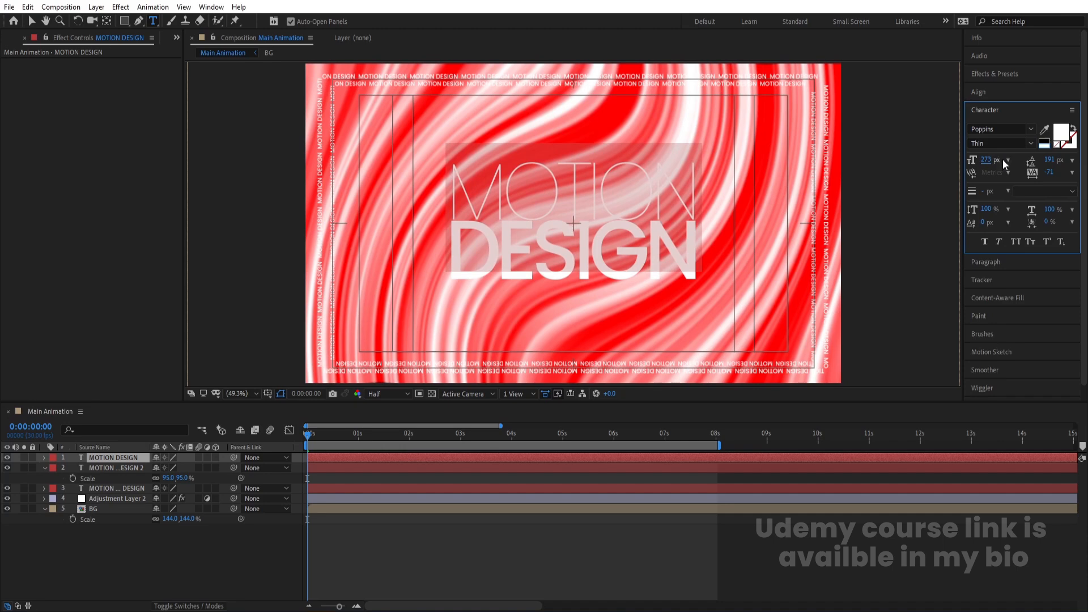
# Recenter the title layer vertically in the composition and preview the animation.
pyautogui.click(99, 458)
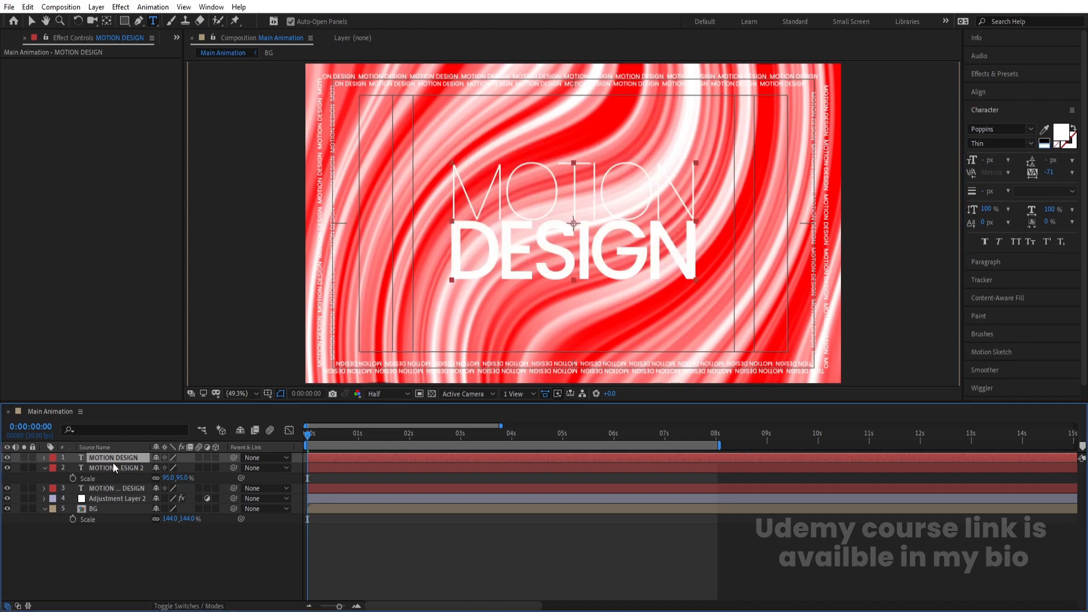
pyautogui.click(1000, 92)
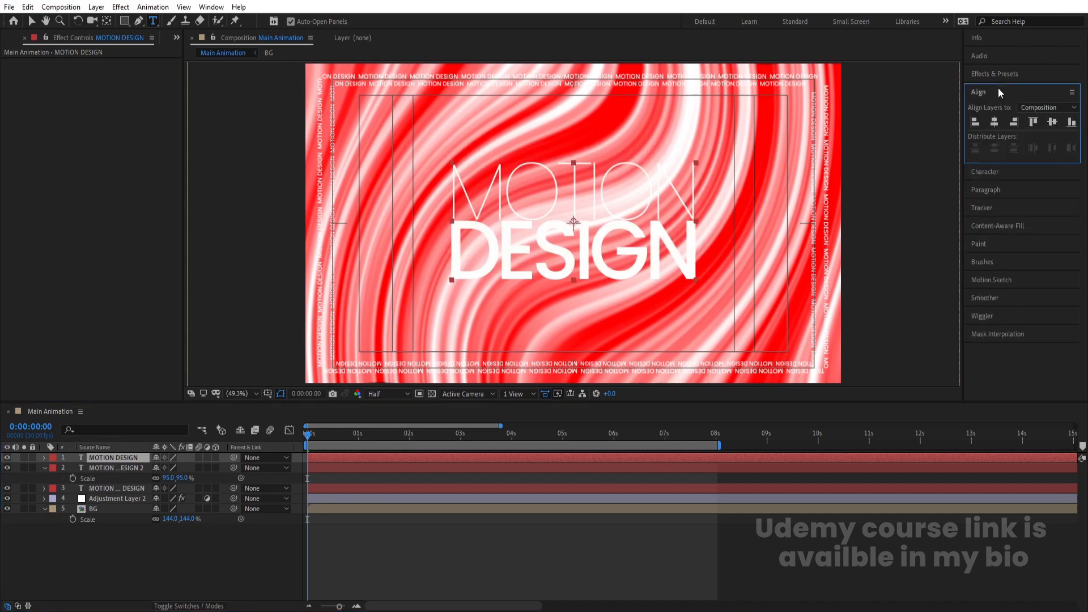
pyautogui.click(1053, 122)
pyautogui.click(409, 457)
pyautogui.press('space')
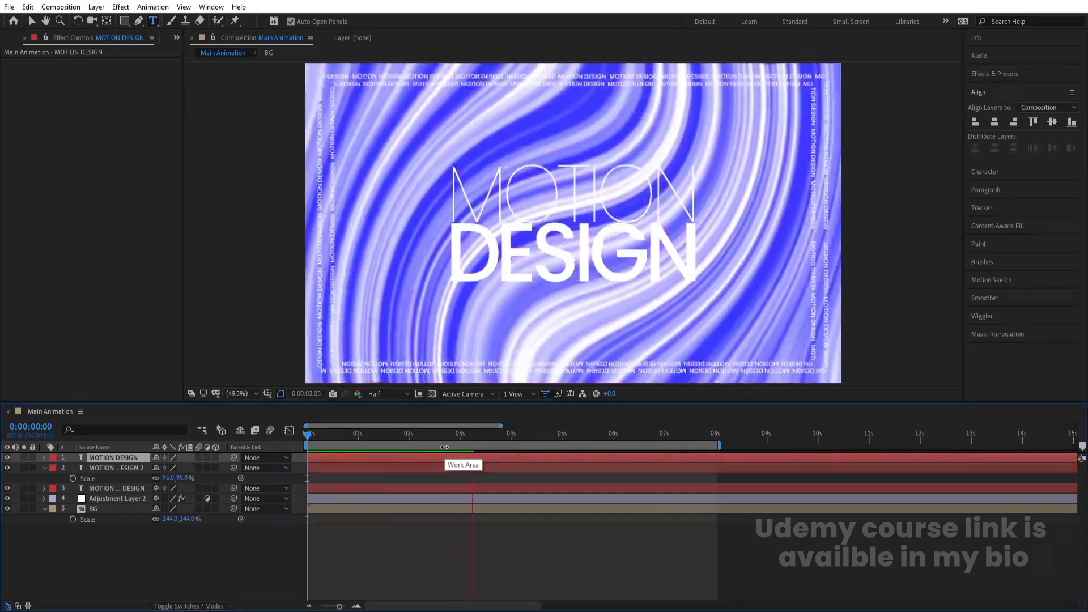
pyautogui.press('space')
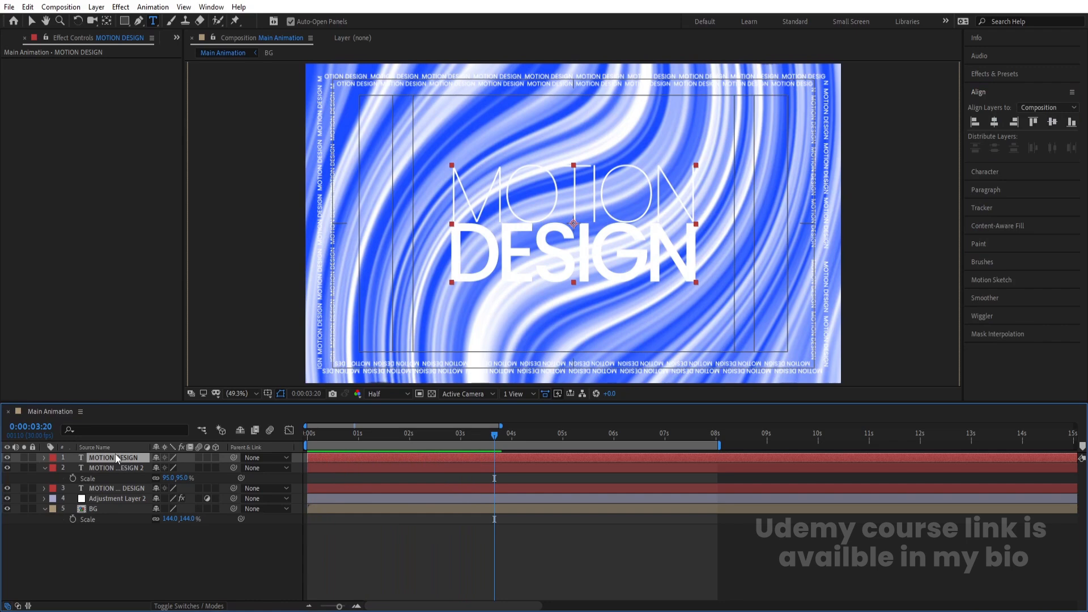
# Duplicate the title layer and scale up the lower copy until it is wider than the frame.
pyautogui.hotkey('ctrl', 'd')
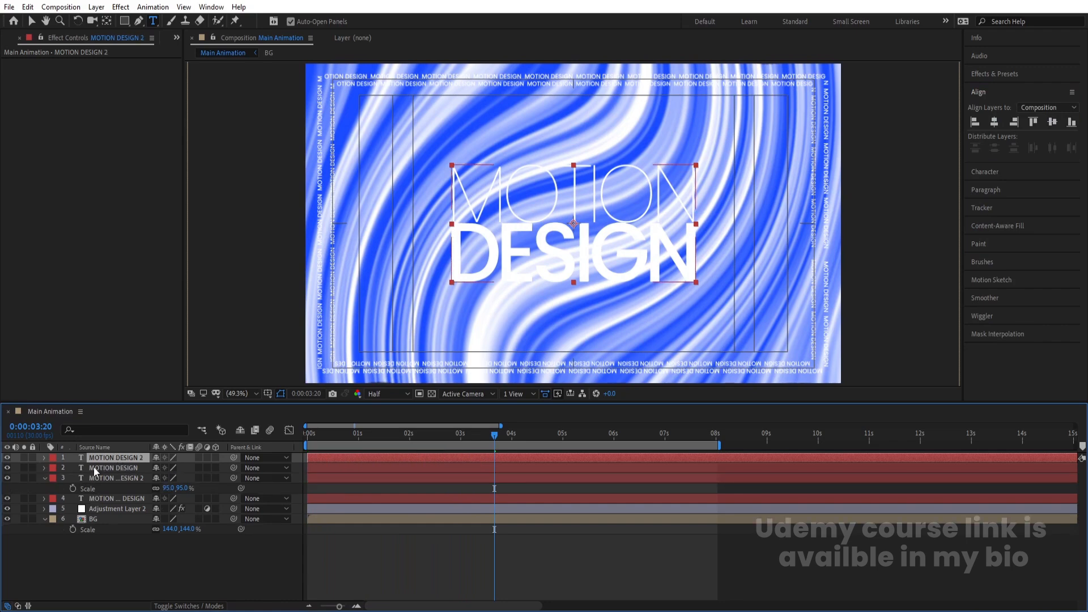
pyautogui.click(94, 467)
pyautogui.press('s')
pyautogui.moveTo(168, 478); pyautogui.dragTo(233, 459)
# Set the enlarged MOTION DESIGN background text's opacity to 27%.
pyautogui.press('t')
pyautogui.click(161, 479)
pyautogui.write('10')
pyautogui.press('Return')
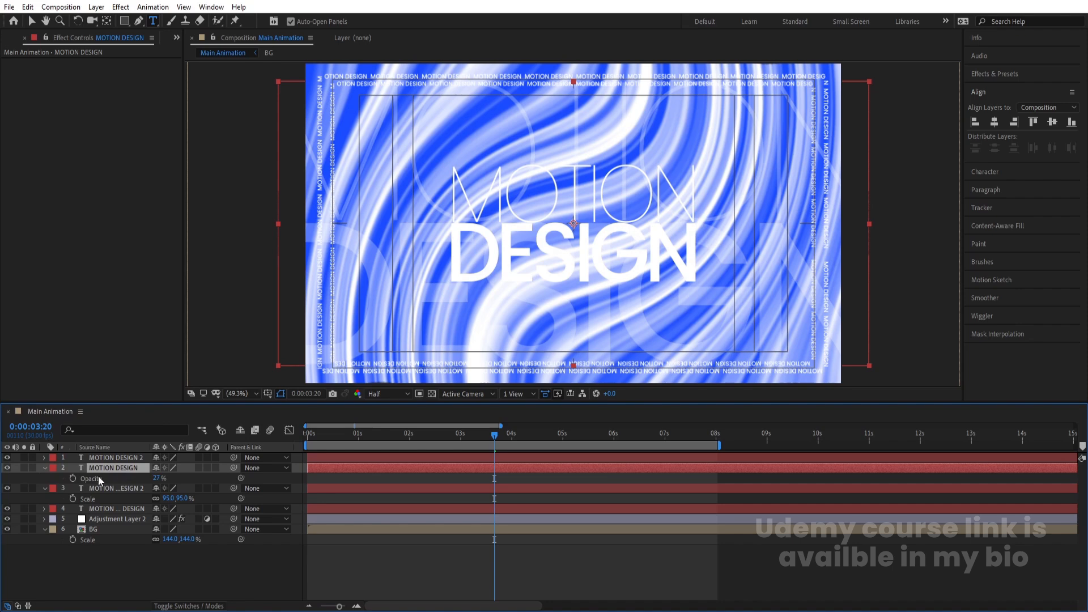
# Draw a rectangular mask around the central title on the enlarged text layer and invert it.
pyautogui.click(125, 21)
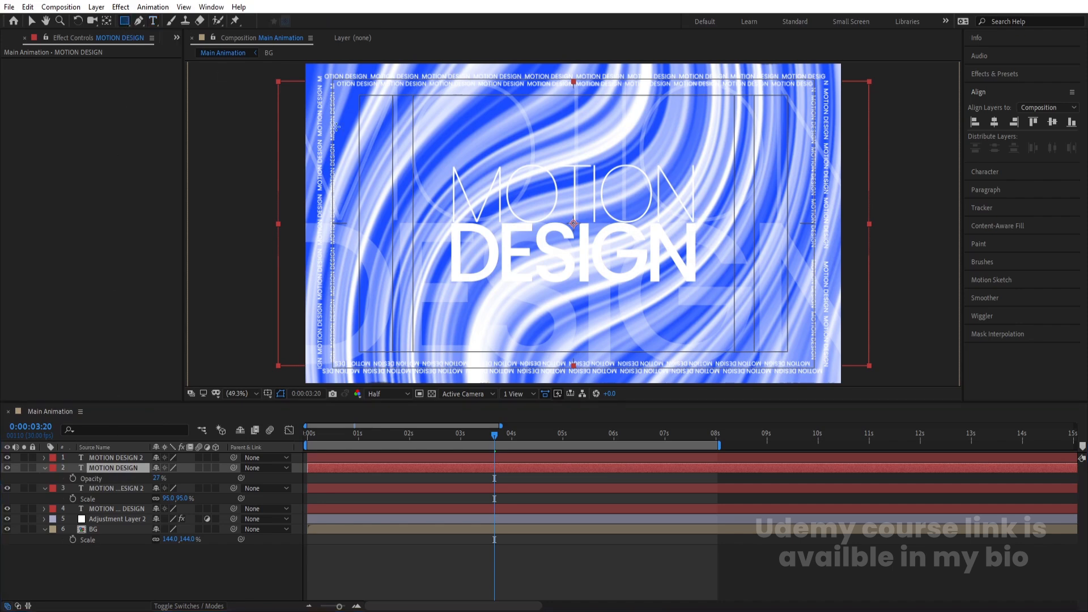
pyautogui.moveTo(416, 142); pyautogui.dragTo(738, 305)
pyautogui.click(196, 489)
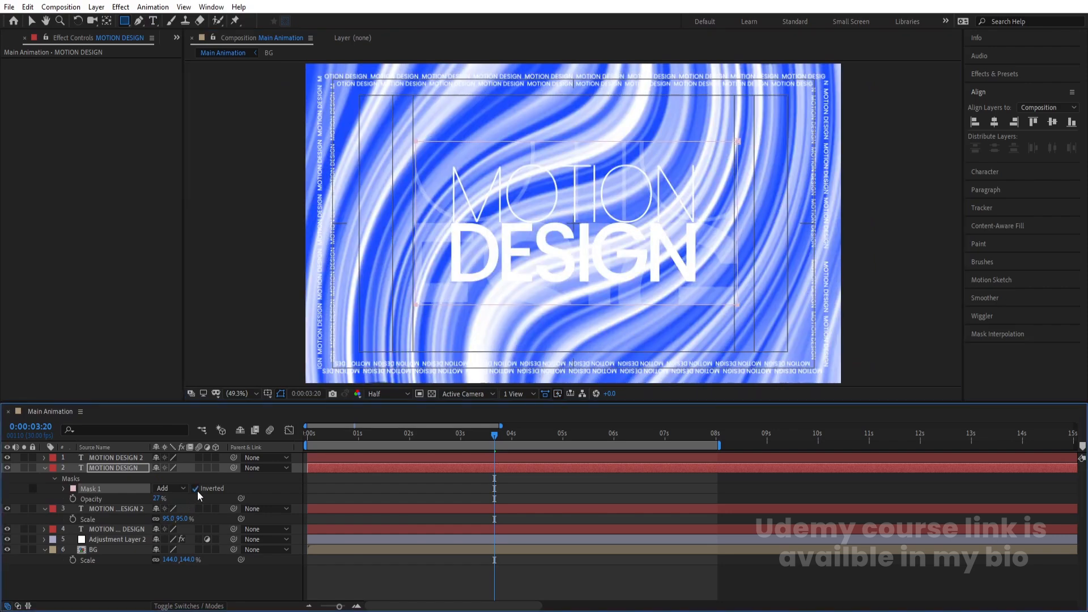
# Set the inverted mask's feather to 50 pixels, preview the animation, and collapse the layer's properties.
pyautogui.click(63, 490)
pyautogui.moveTo(169, 509); pyautogui.dragTo(180, 509)
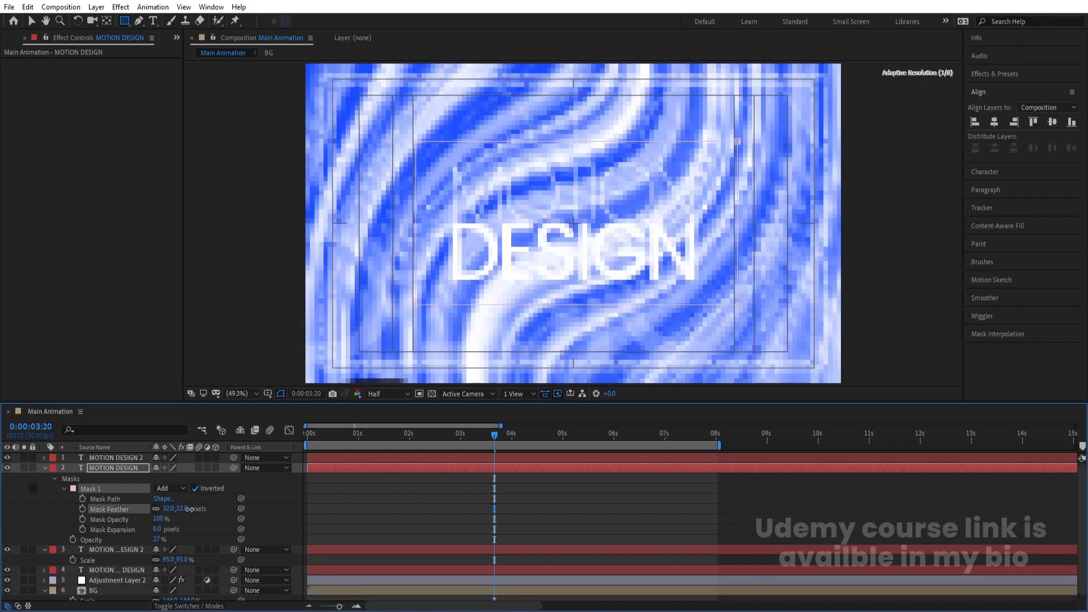
pyautogui.click(167, 509)
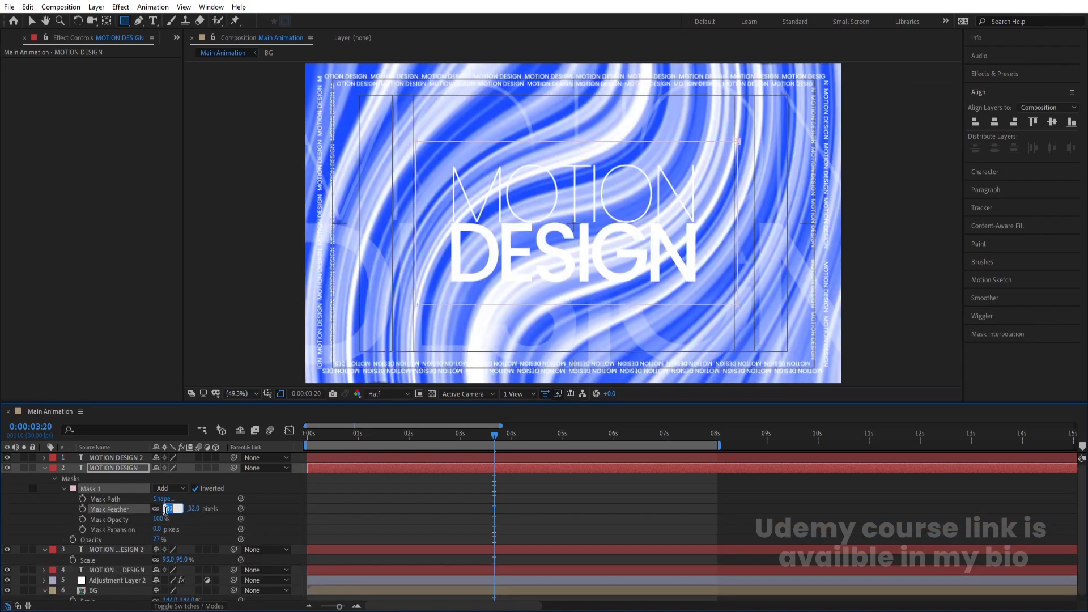
pyautogui.press('Return')
pyautogui.click(358, 494)
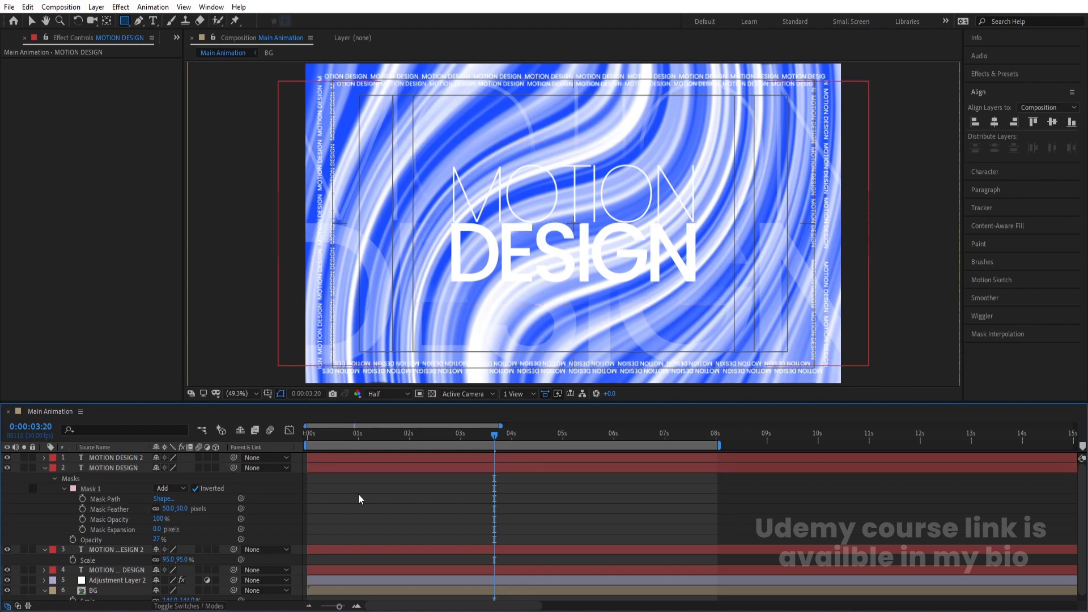
pyautogui.press('space')
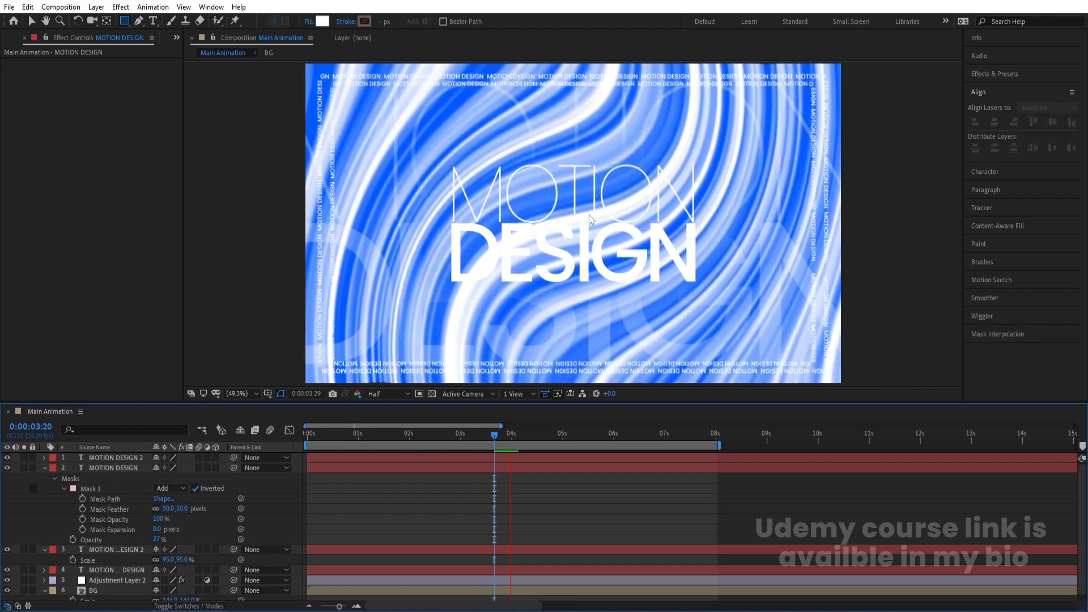
pyautogui.press('space')
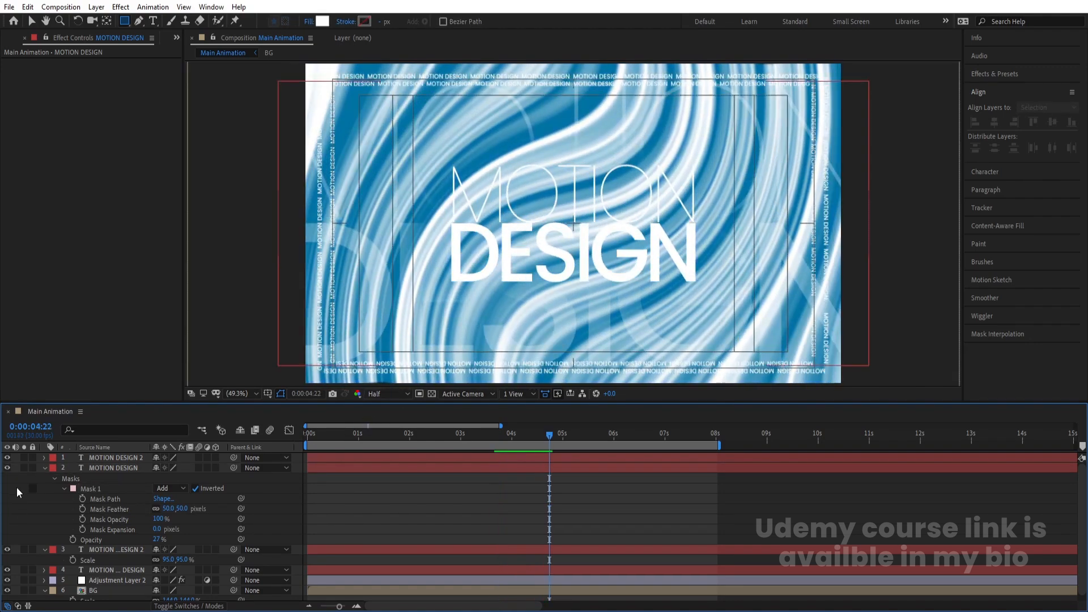
pyautogui.click(45, 468)
# Find the Drop Shadow effect and apply it to the MOTION DESIGN 2 title layer.
pyautogui.click(80, 457)
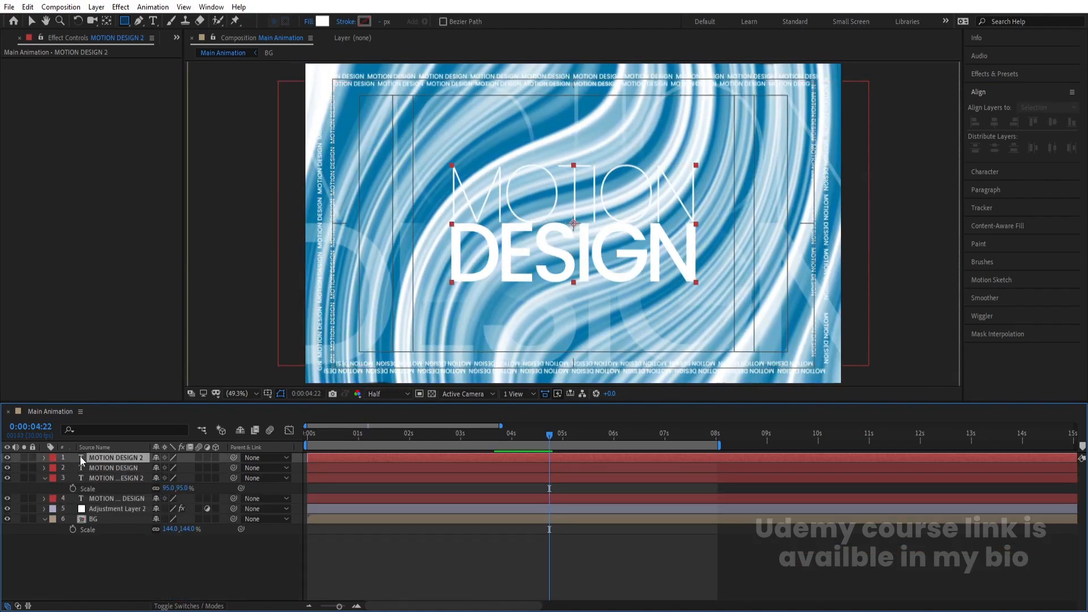
pyautogui.click(1003, 79)
pyautogui.click(1007, 87)
pyautogui.write('tintdrop')
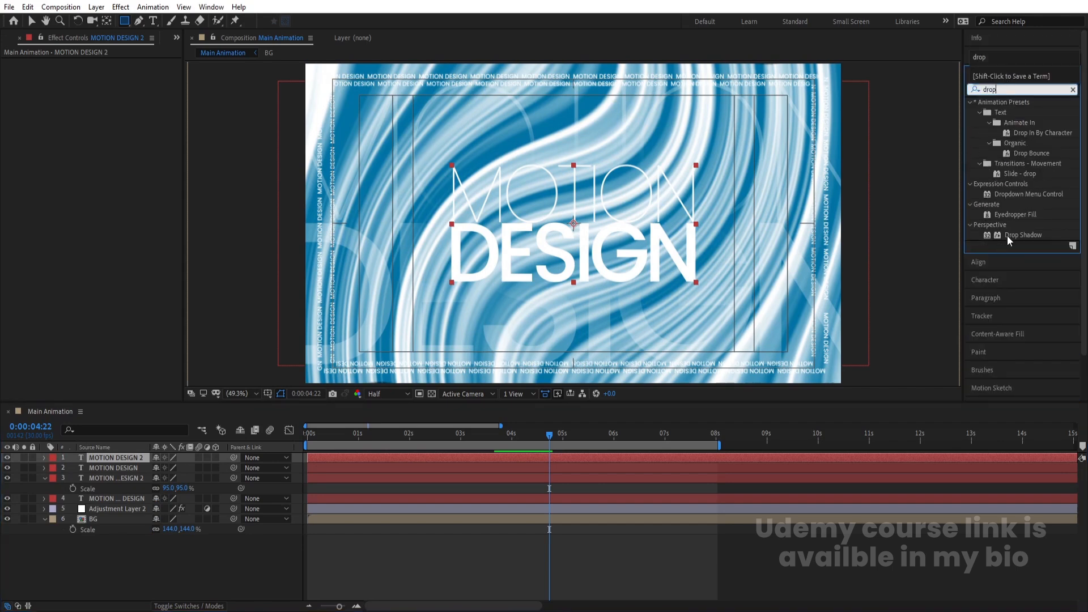
pyautogui.doubleClick(1009, 236)
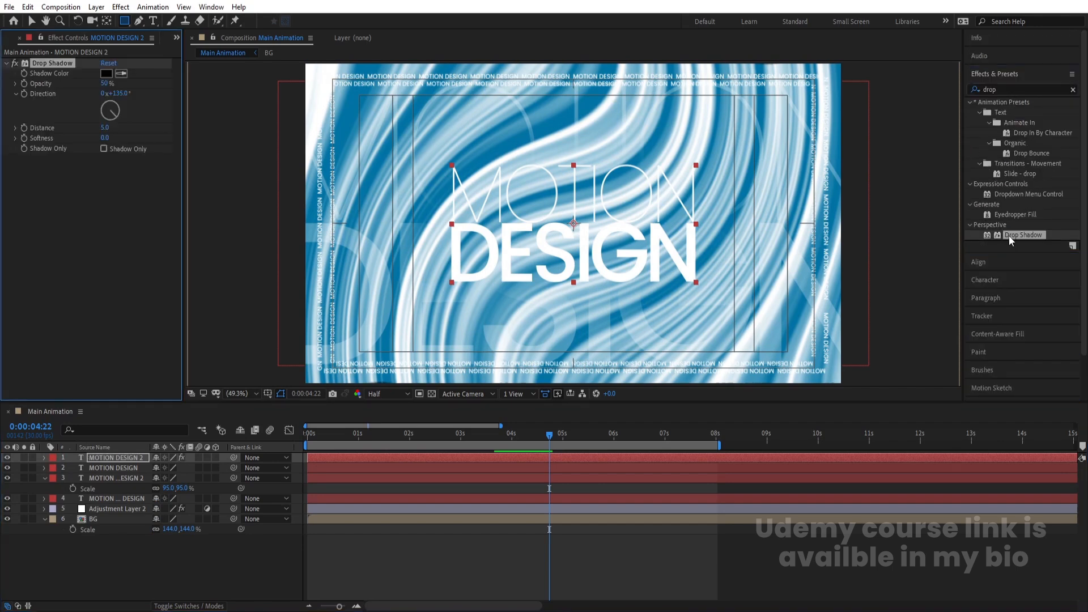
# Set the title's drop shadow to a distance of 20 and a softness of 200.
pyautogui.click(106, 128)
pyautogui.click(108, 138)
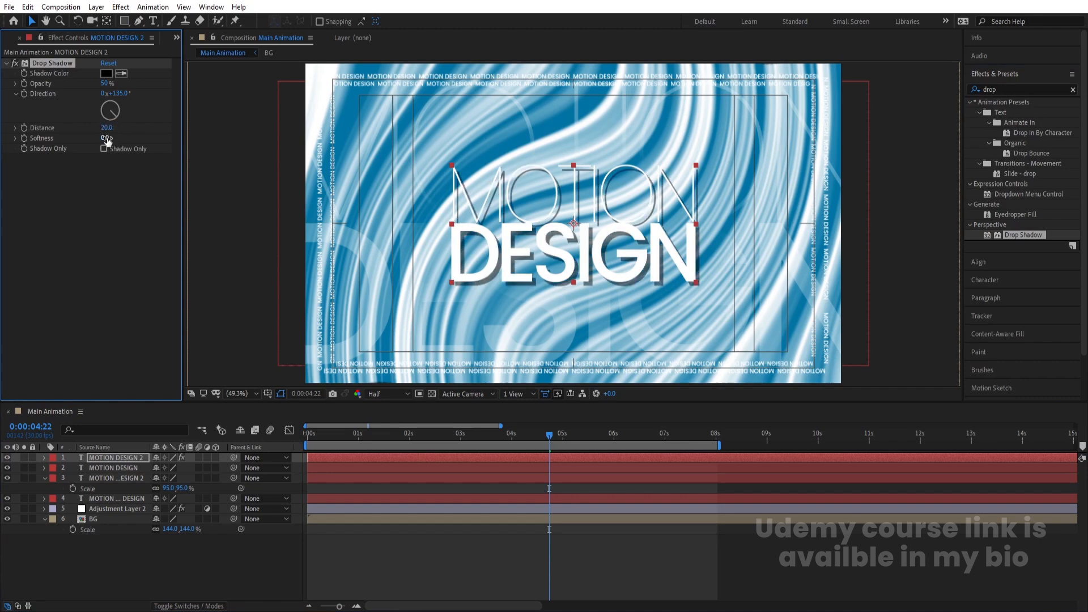
pyautogui.write('200')
pyautogui.press('Return')
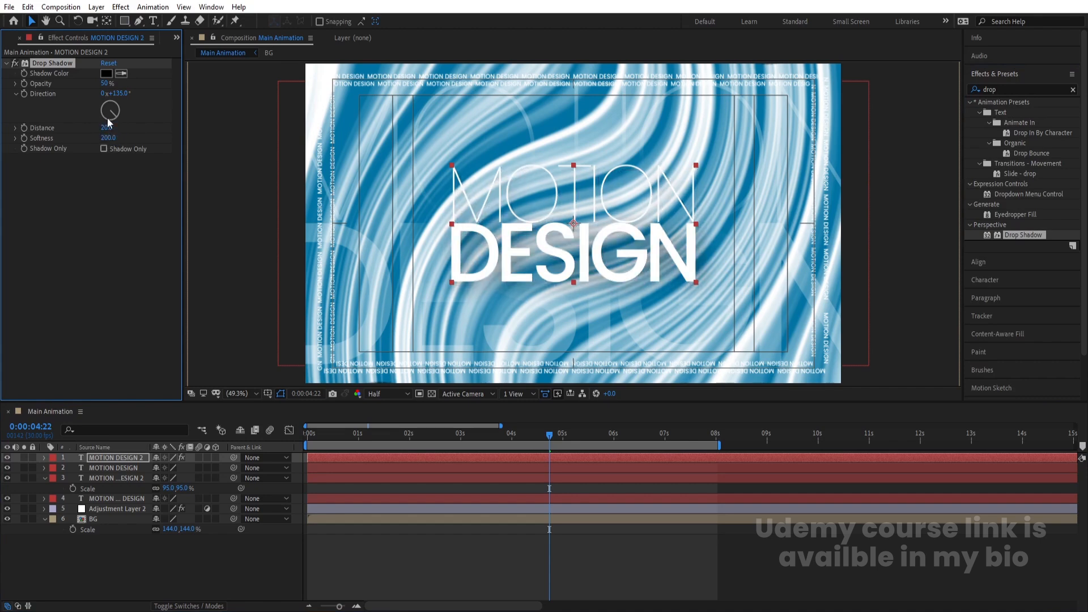
# Change the title's drop shadow color to dark blue and preview the whole animation.
pyautogui.click(106, 73)
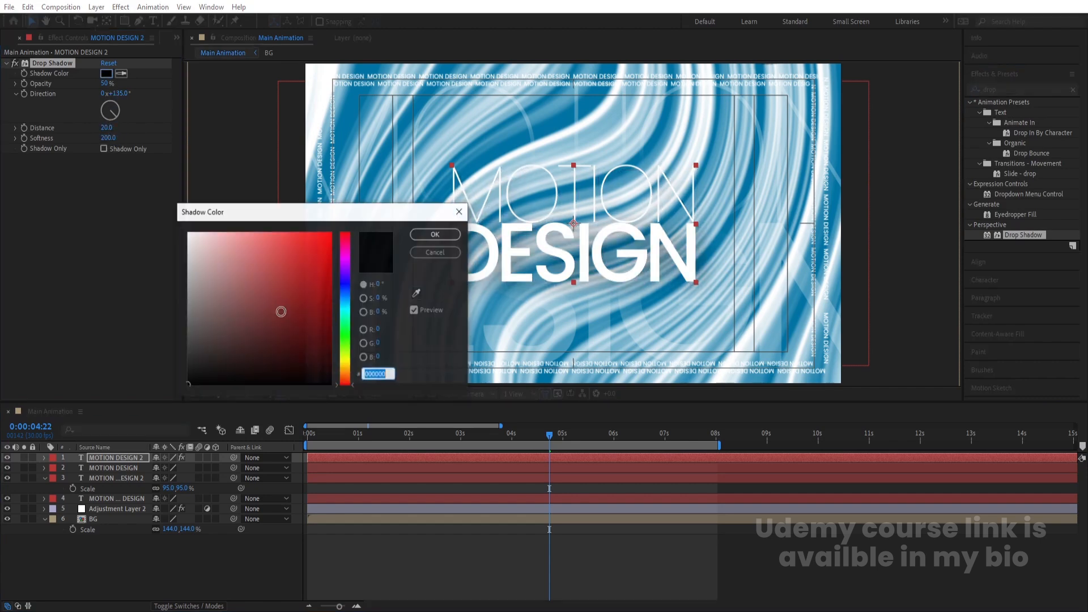
pyautogui.click(345, 299)
pyautogui.click(322, 294)
pyautogui.moveTo(322, 294)
pyautogui.mouseDown()
pyautogui.moveTo(332, 287)
pyautogui.moveTo(331, 316)
pyautogui.mouseUp()
pyautogui.press('Return')
pyautogui.press('space')
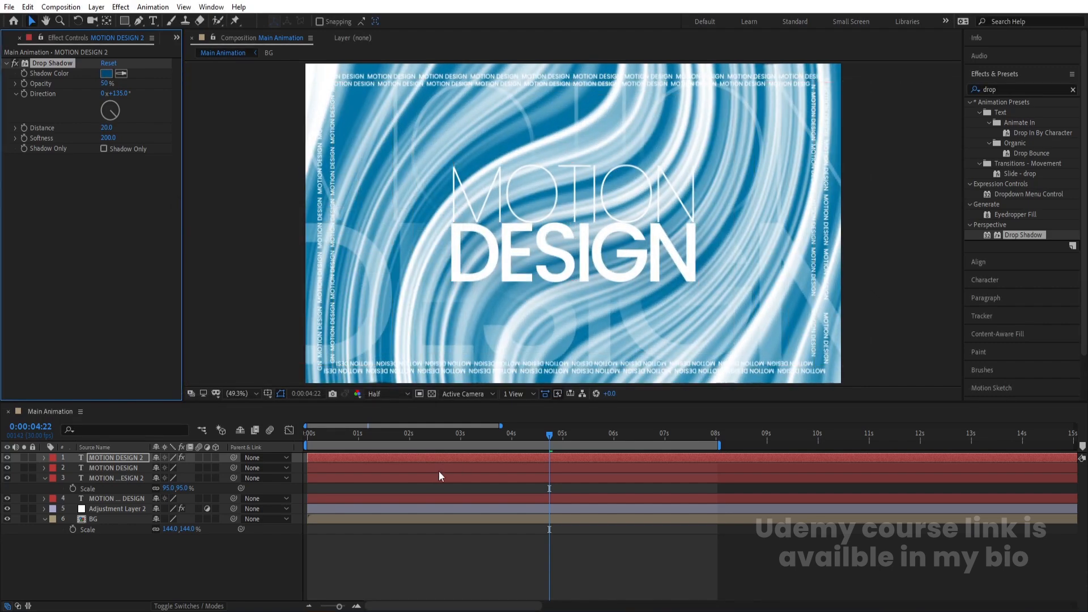
pyautogui.press('space')
pyautogui.press('space')
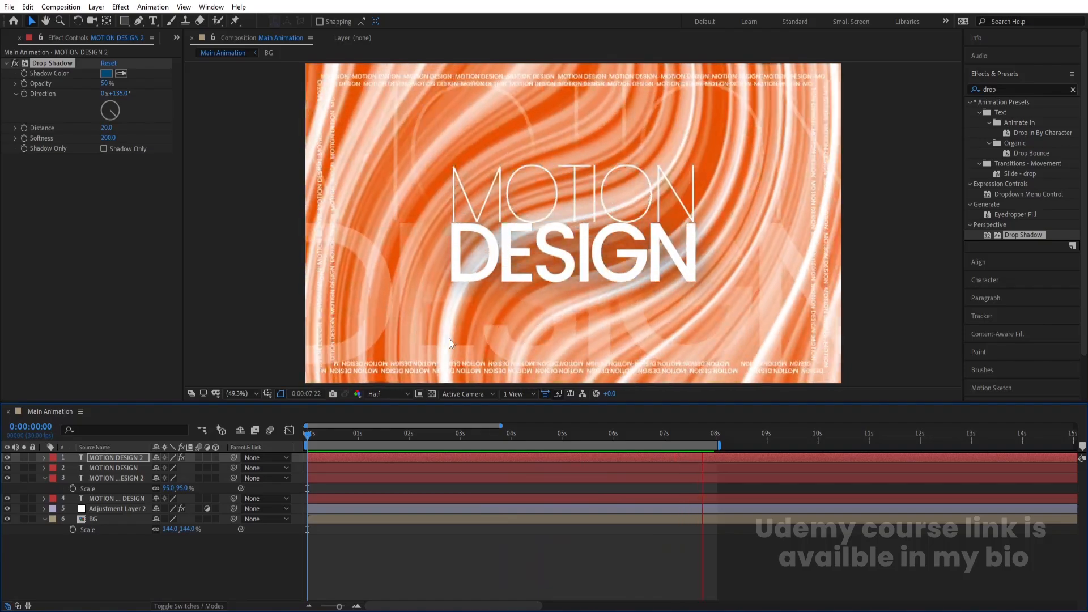
pyautogui.press('space')
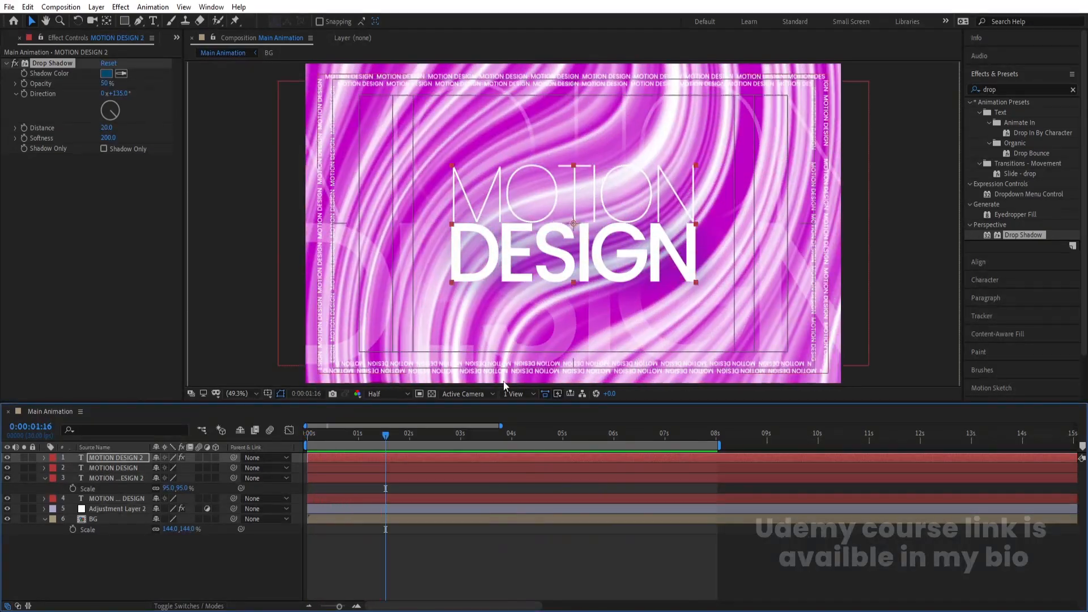